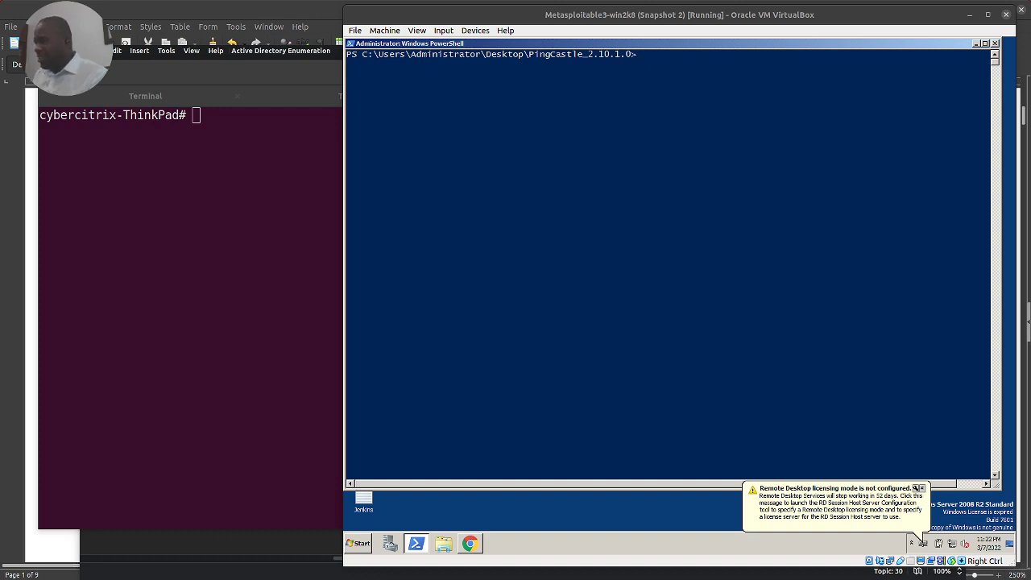
Dismiss the Remote Desktop licensing notice, look over the PingCastle download page in Chrome, and return to PowerShell.
{"action": "left_click", "coordinate": [920, 488]}
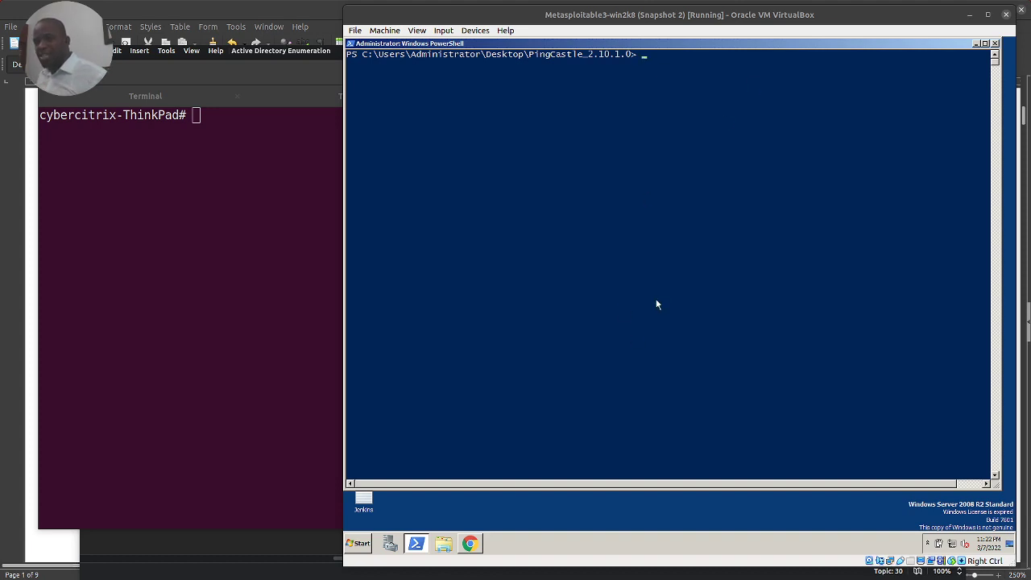
{"action": "left_click", "coordinate": [469, 544]}
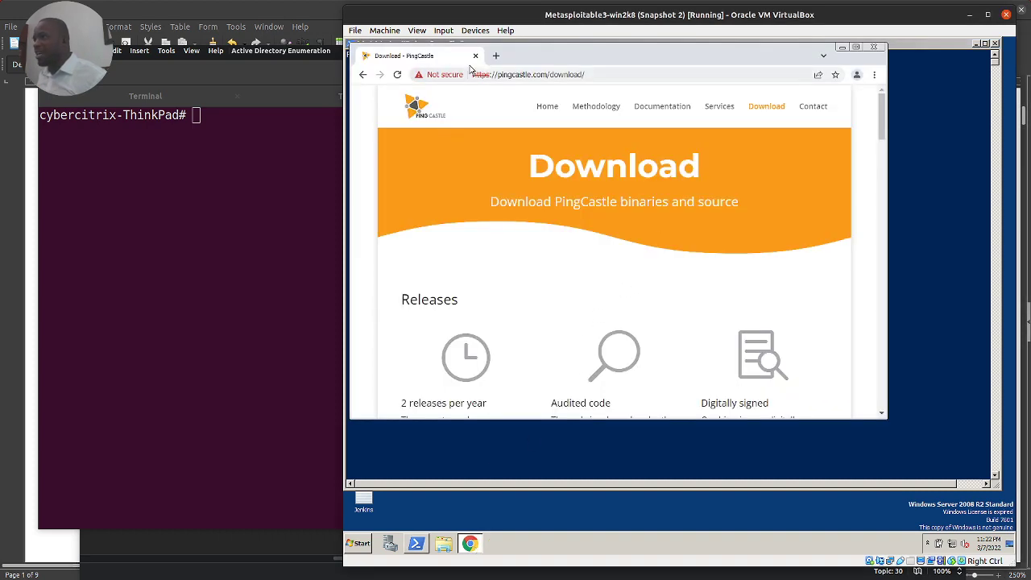
{"action": "scroll", "coordinate": [733, 184], "scroll_direction": "down", "scroll_amount": 5}
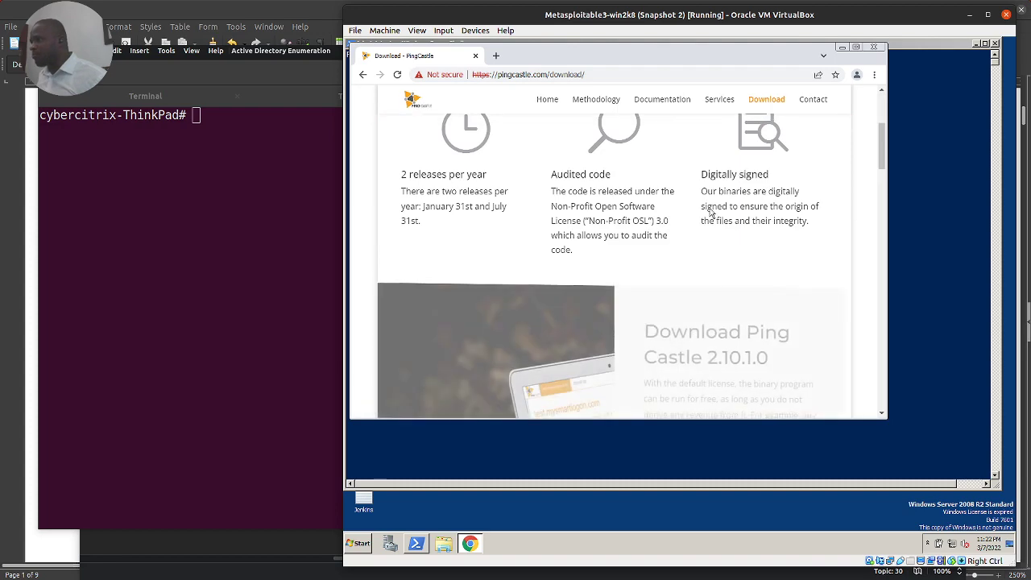
{"action": "scroll", "coordinate": [722, 180], "scroll_direction": "up", "scroll_amount": 1}
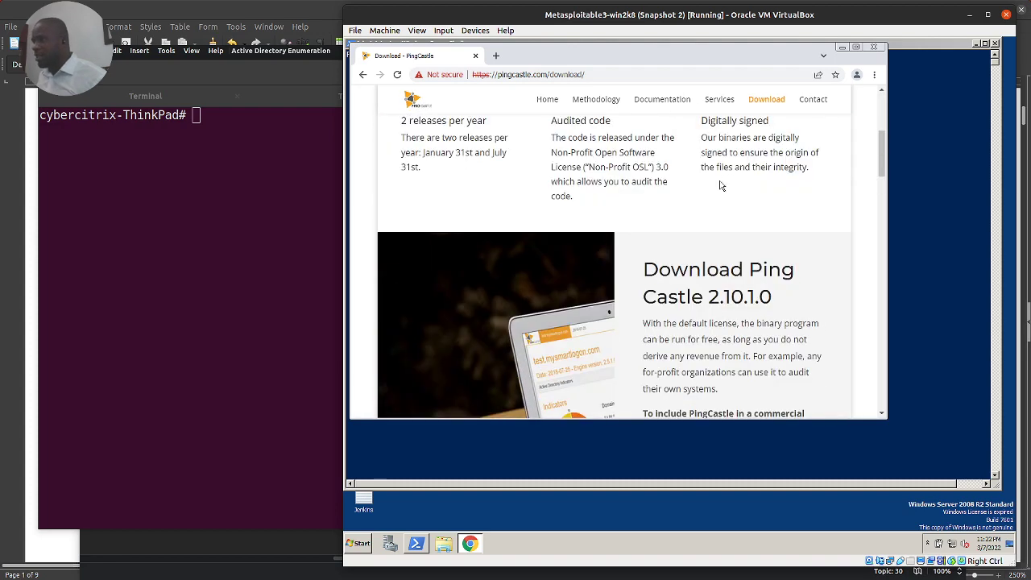
{"action": "left_click", "coordinate": [955, 350]}
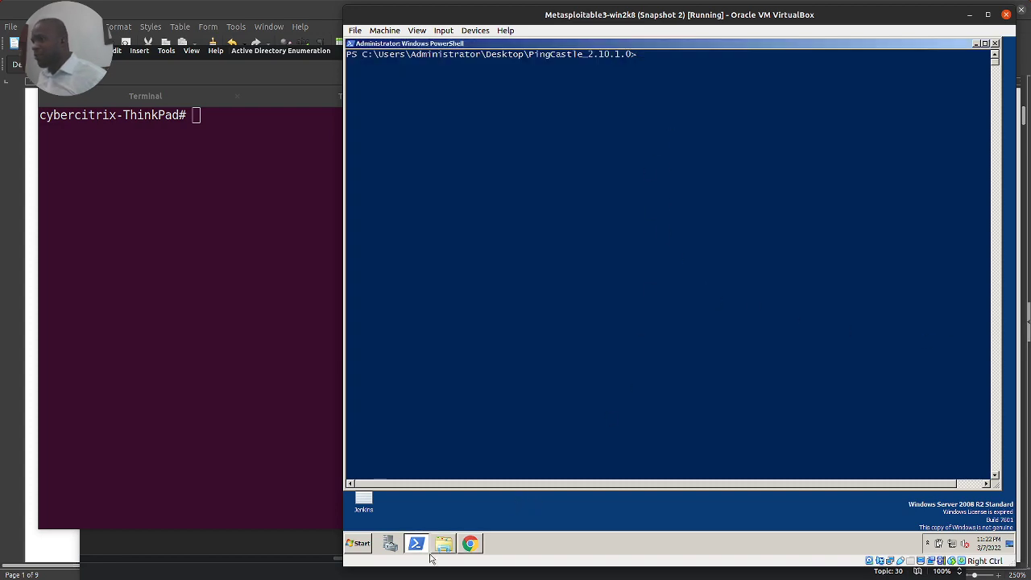
List the files in the PingCastle_2.10.1.0 folder with ls.
{"action": "left_click", "coordinate": [654, 106]}
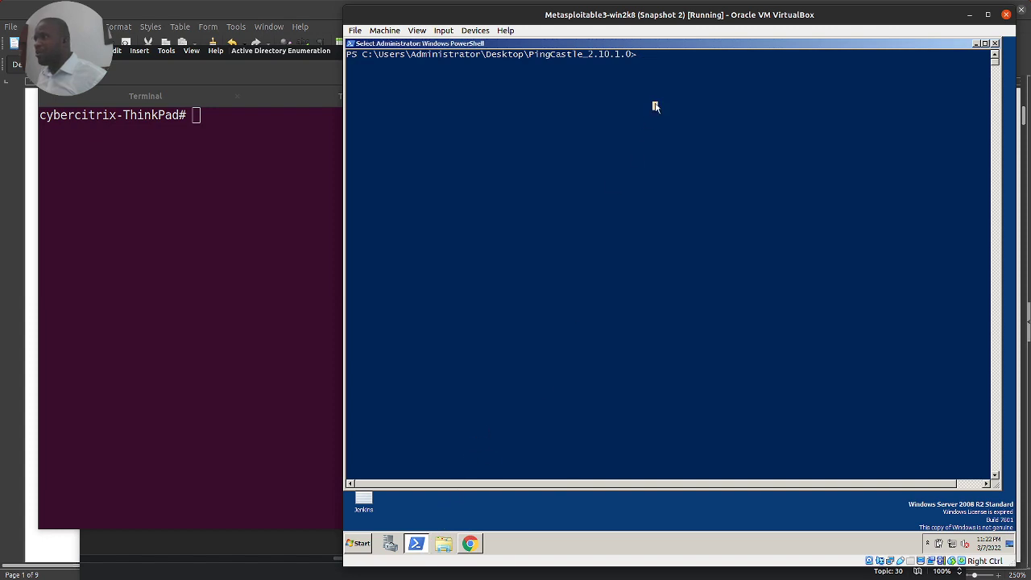
{"action": "type", "text": "ls"}
{"action": "key", "text": "Return"}
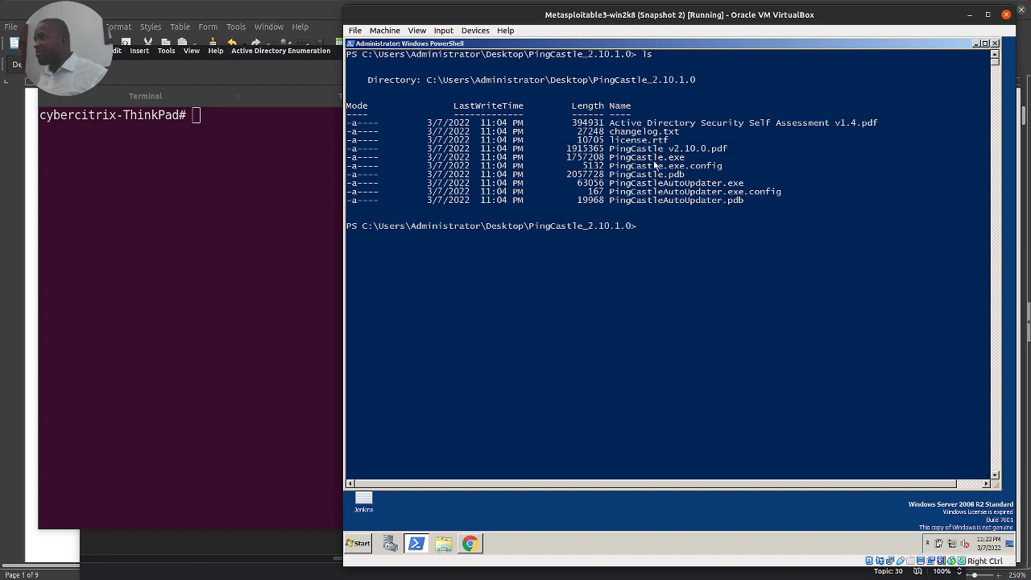
Copy the PingCastle.exe file name from the listing and run .\PingCastle.exe in PowerShell.
{"action": "double_click", "coordinate": [660, 159]}
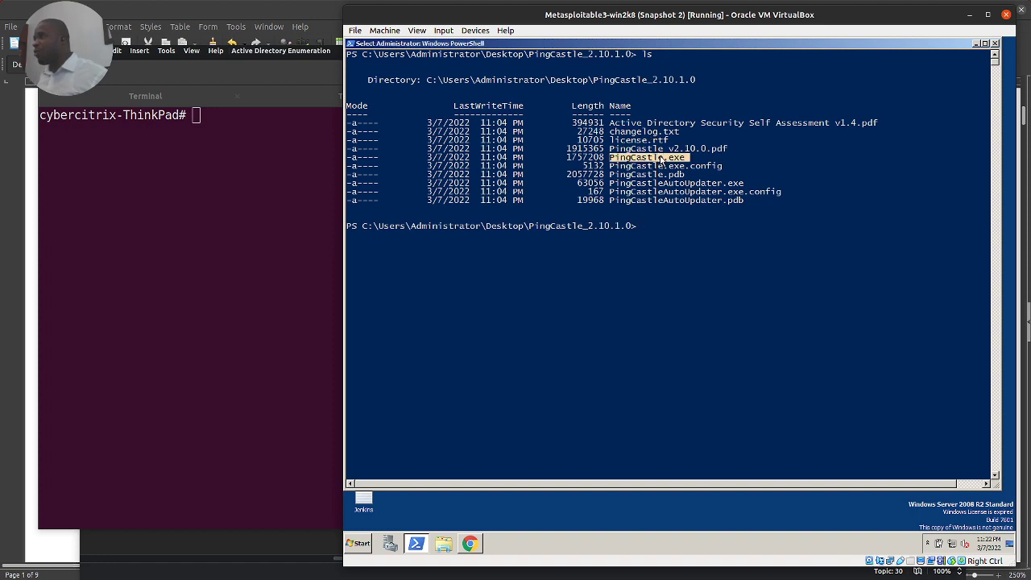
{"action": "right_click", "coordinate": [661, 159]}
{"action": "left_click", "coordinate": [654, 234]}
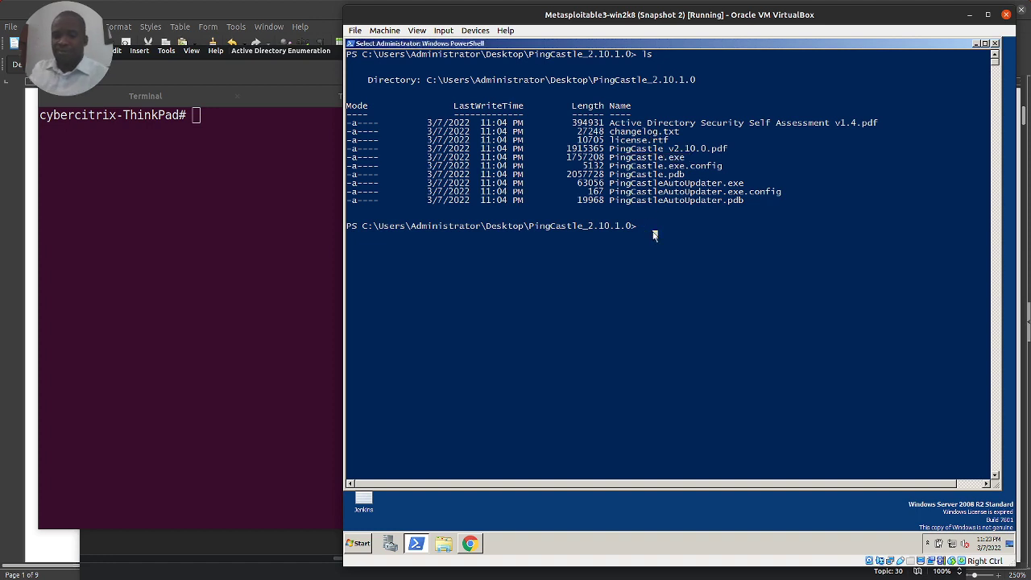
{"action": "type", "text": "."}
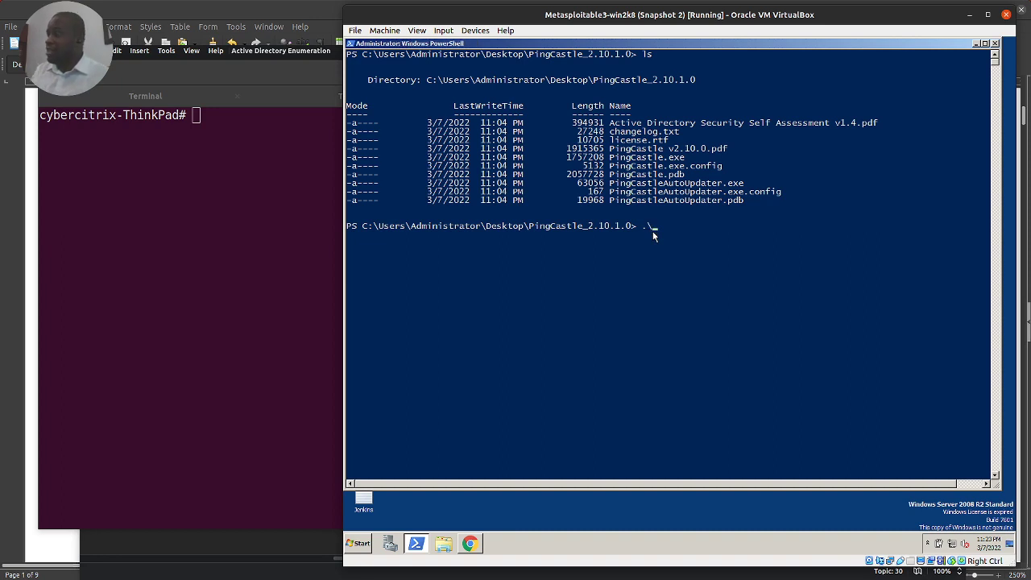
{"action": "type", "text": "\\"}
{"action": "right_click", "coordinate": [652, 231]}
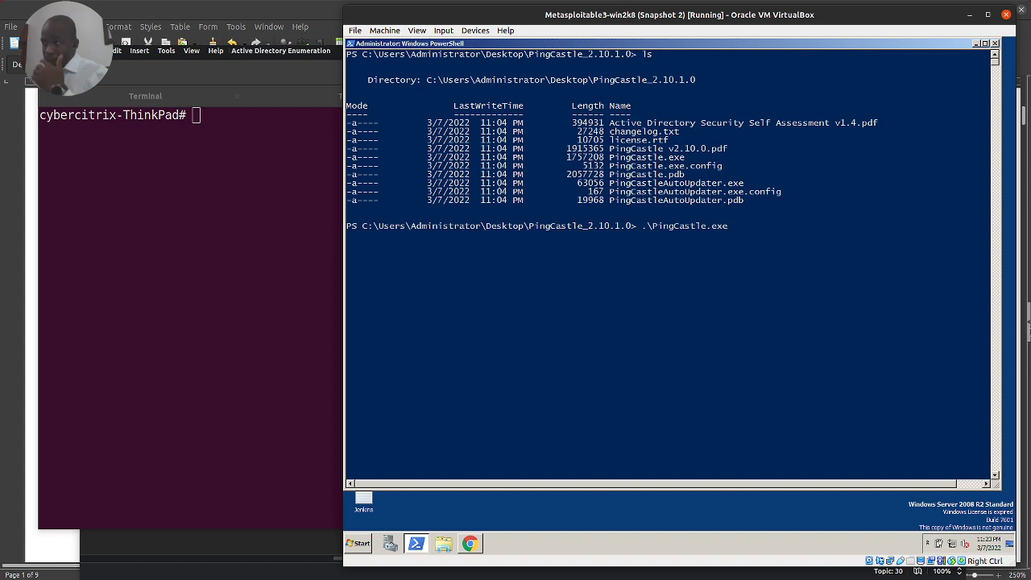
{"action": "key", "text": "Return"}
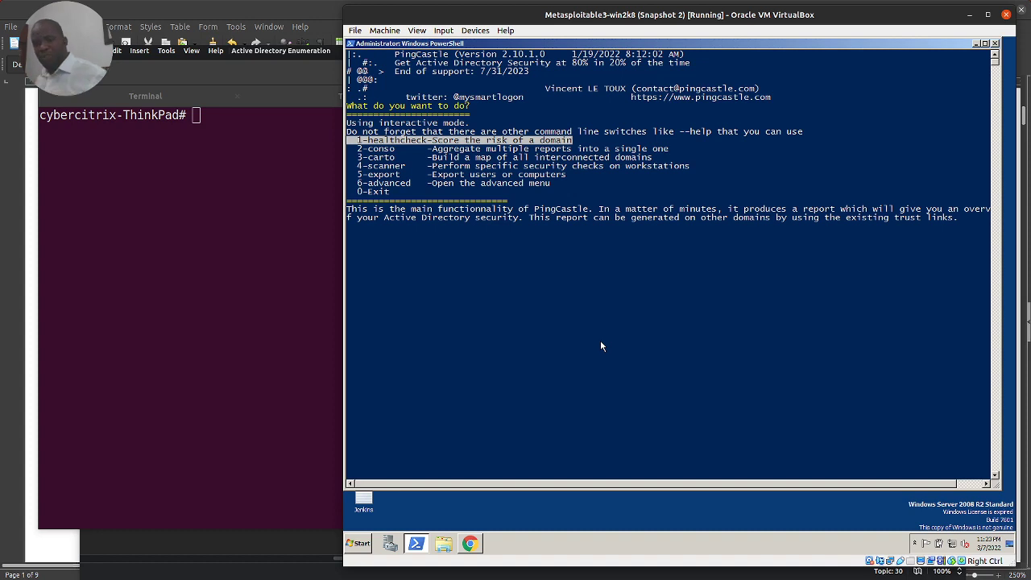
Run the PingCastle healthcheck, specifying cpts3cur3.org as the domain to investigate.
{"action": "key", "text": "Return"}
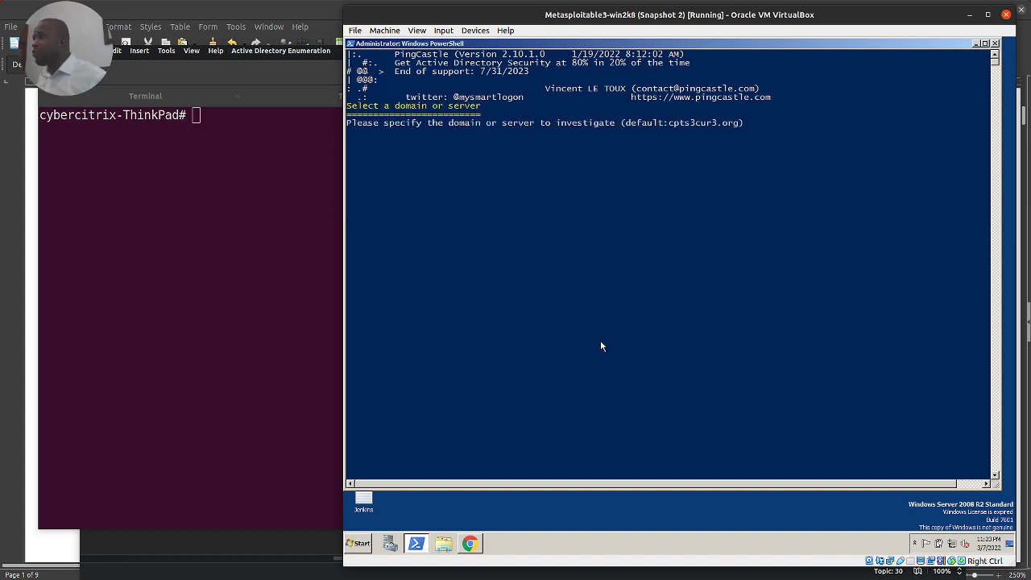
{"action": "double_click", "coordinate": [696, 122]}
{"action": "left_click", "coordinate": [761, 122]}
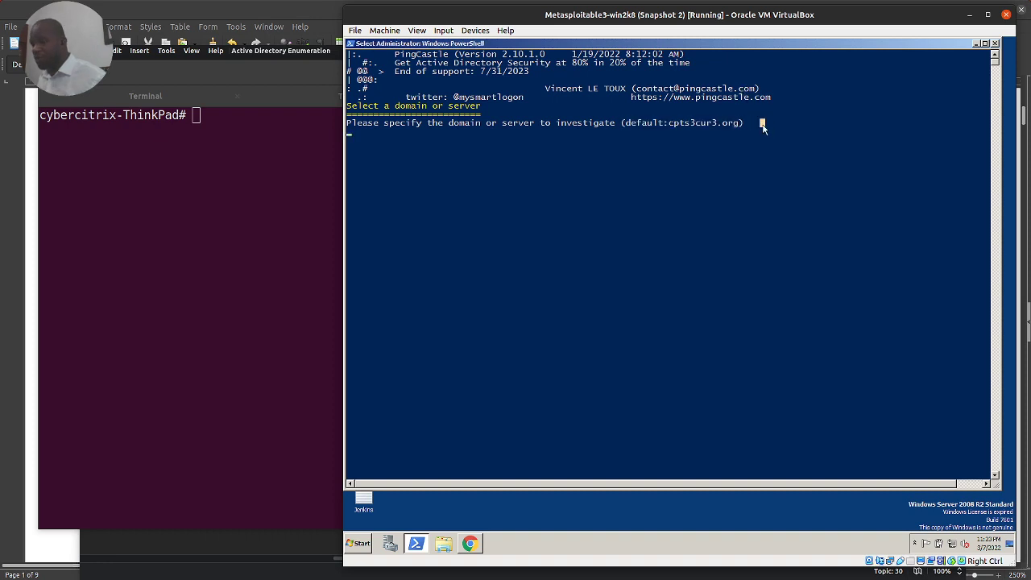
{"action": "key", "text": "Escape"}
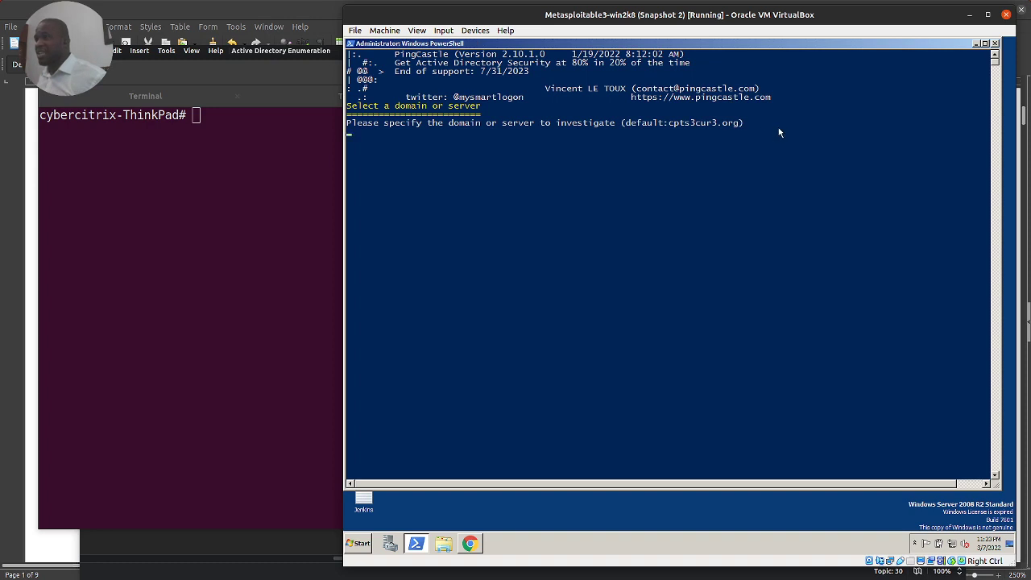
{"action": "left_click", "coordinate": [778, 131]}
{"action": "key", "text": "Escape"}
{"action": "type", "text": "d"}
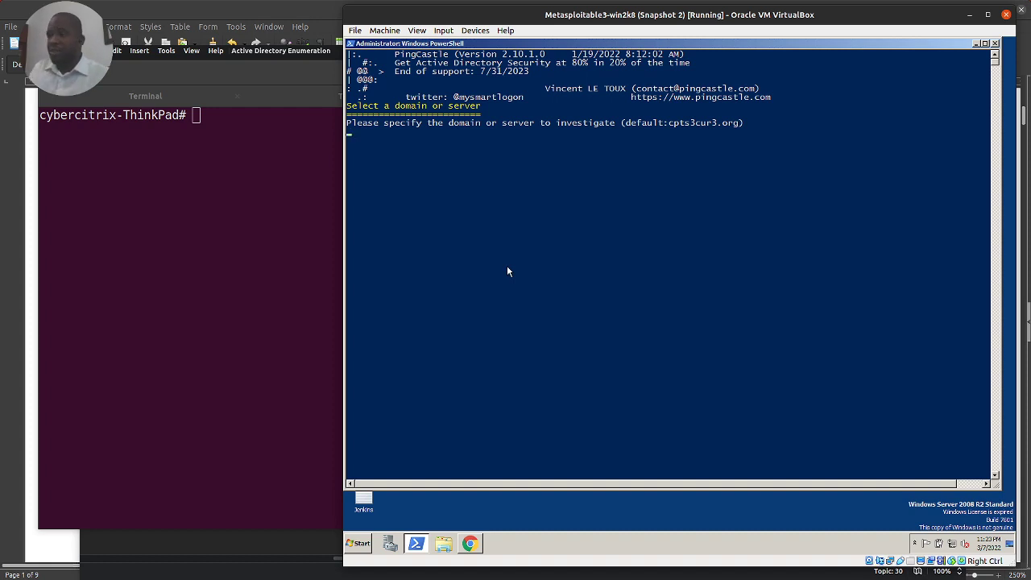
{"action": "type", "text": "cpts3cure"}
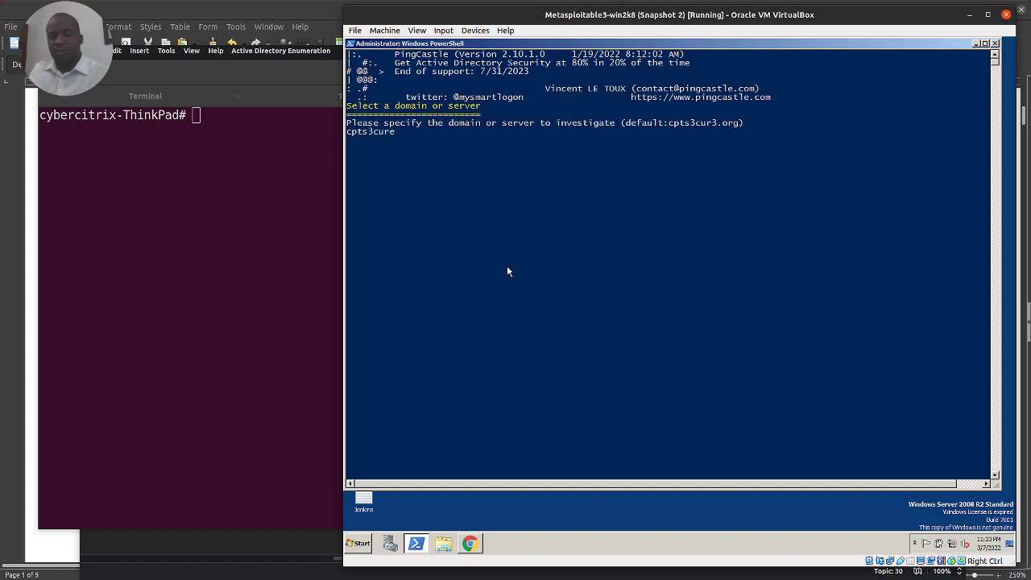
{"action": "key", "text": "BackSpace"}
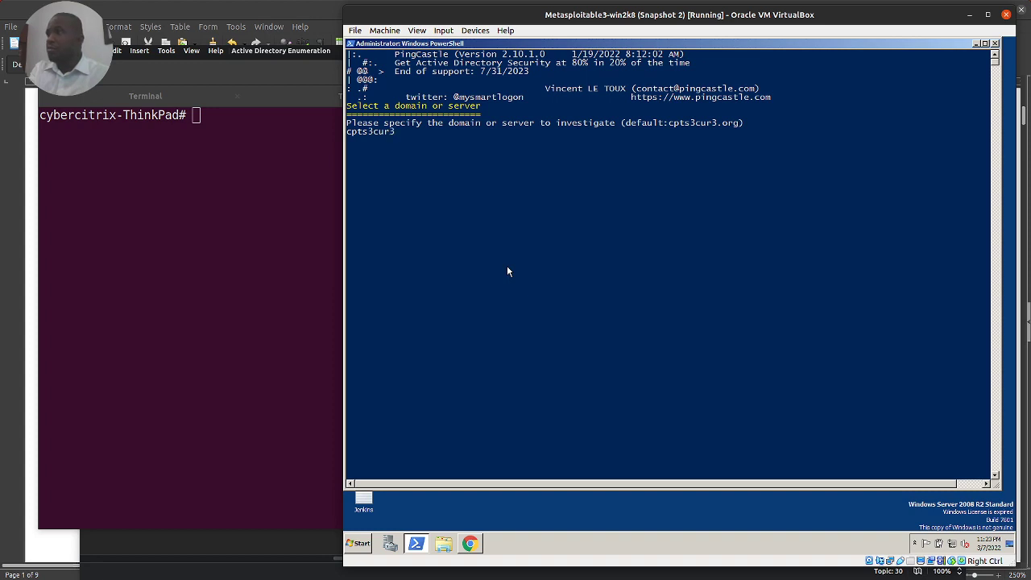
{"action": "type", "text": "3.org"}
{"action": "key", "text": "Return"}
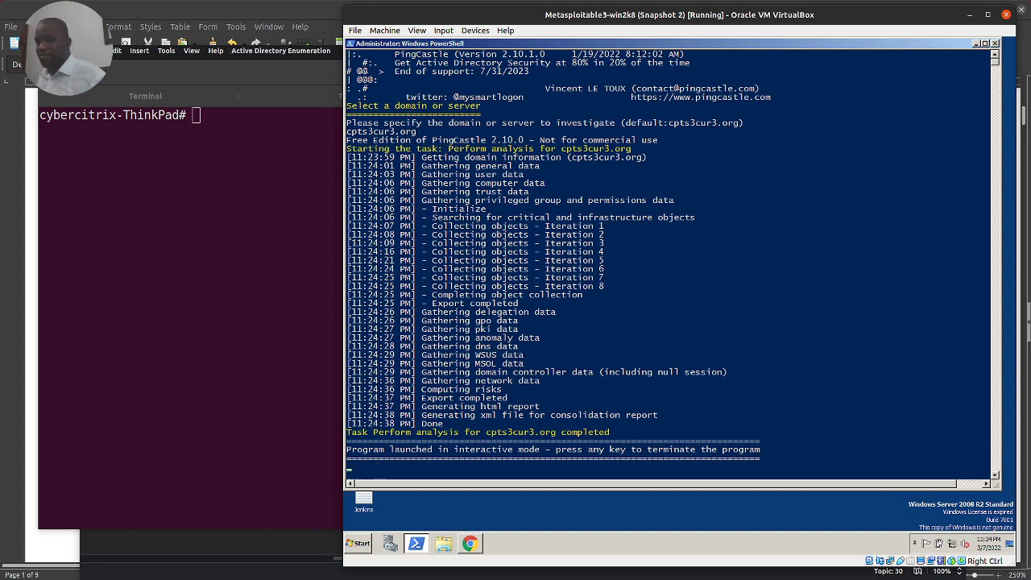
Exit PingCastle and list the folder's files again with ls to check for the generated reports.
{"action": "key", "text": "Return"}
{"action": "type", "text": "ls"}
{"action": "key", "text": "Return"}
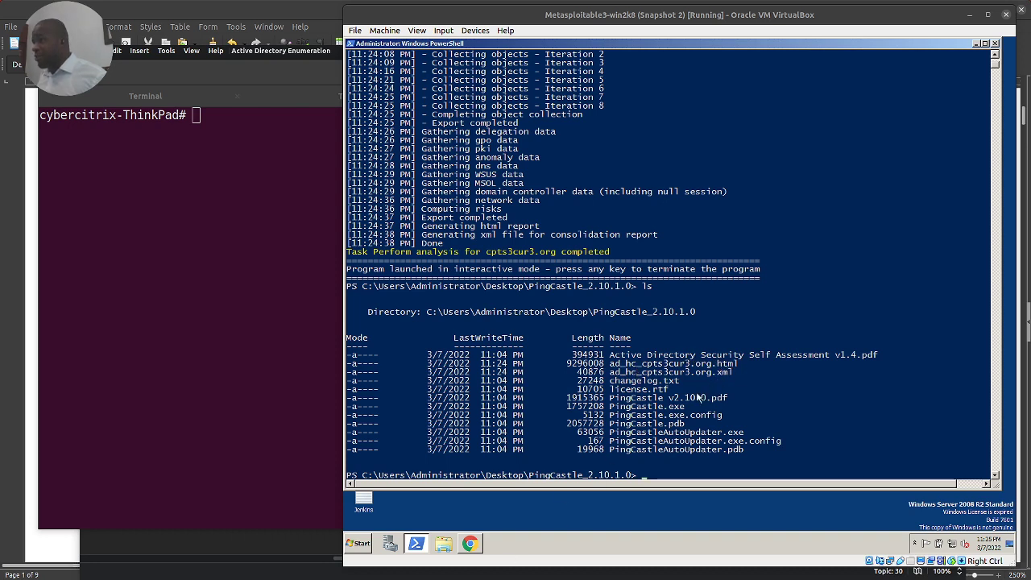
Open the ad_hc_cpts3cur3.org HTML report from the desktop's PingCastle_2.10.1.0 folder and maximize the browser window.
{"action": "left_click", "coordinate": [443, 545]}
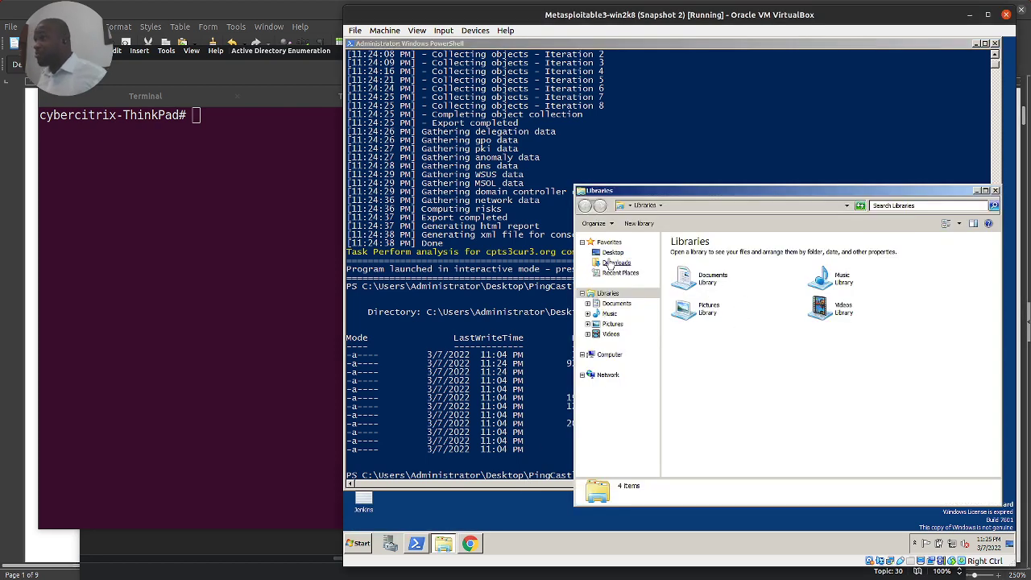
{"action": "left_click", "coordinate": [612, 252]}
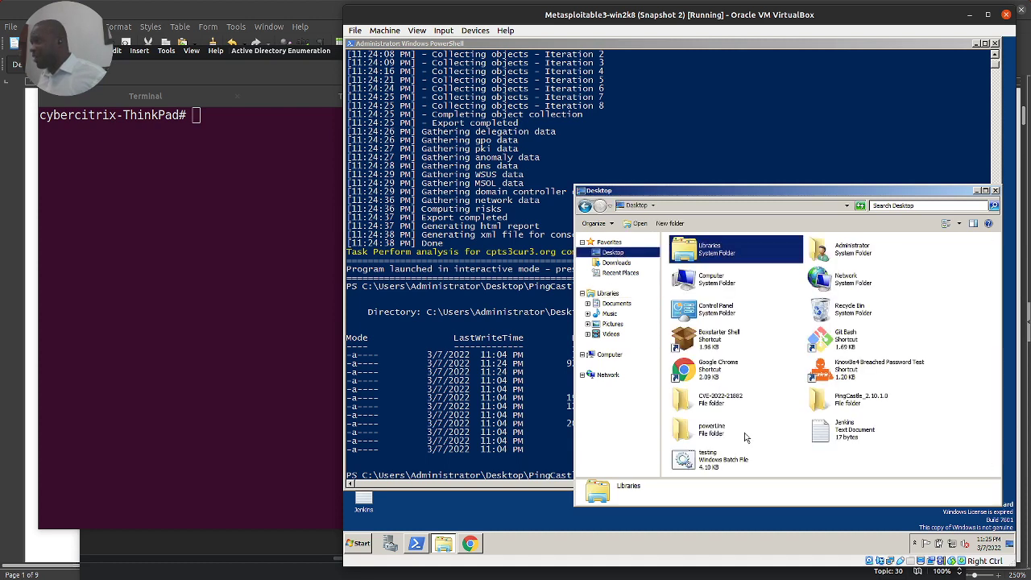
{"action": "double_click", "coordinate": [863, 403]}
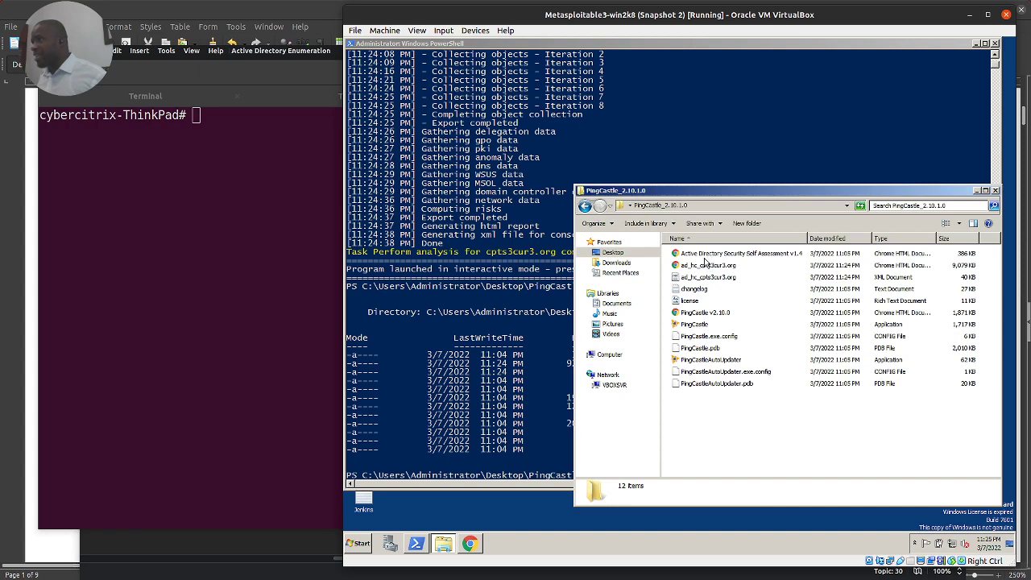
{"action": "left_click", "coordinate": [703, 265]}
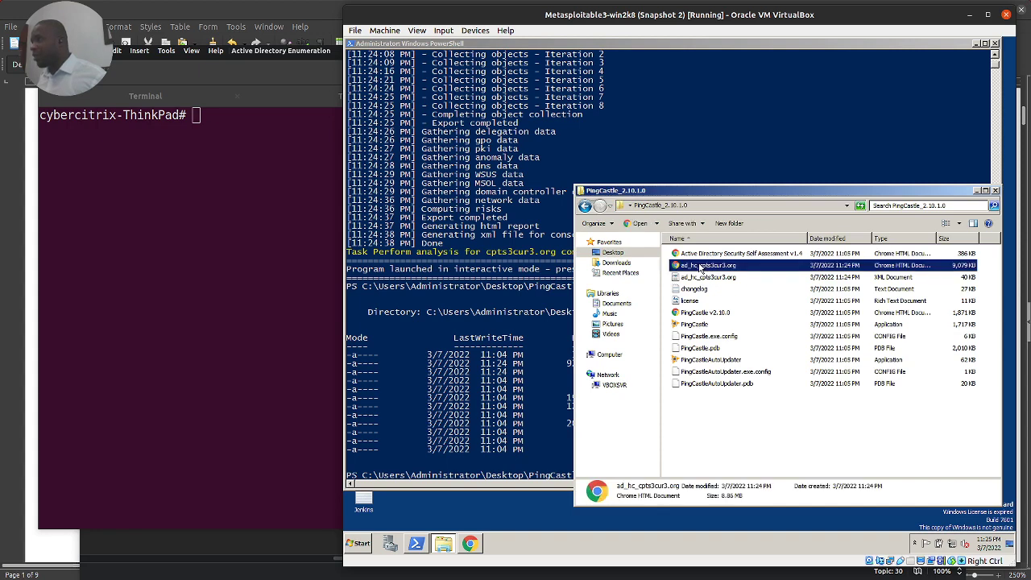
{"action": "double_click", "coordinate": [699, 266]}
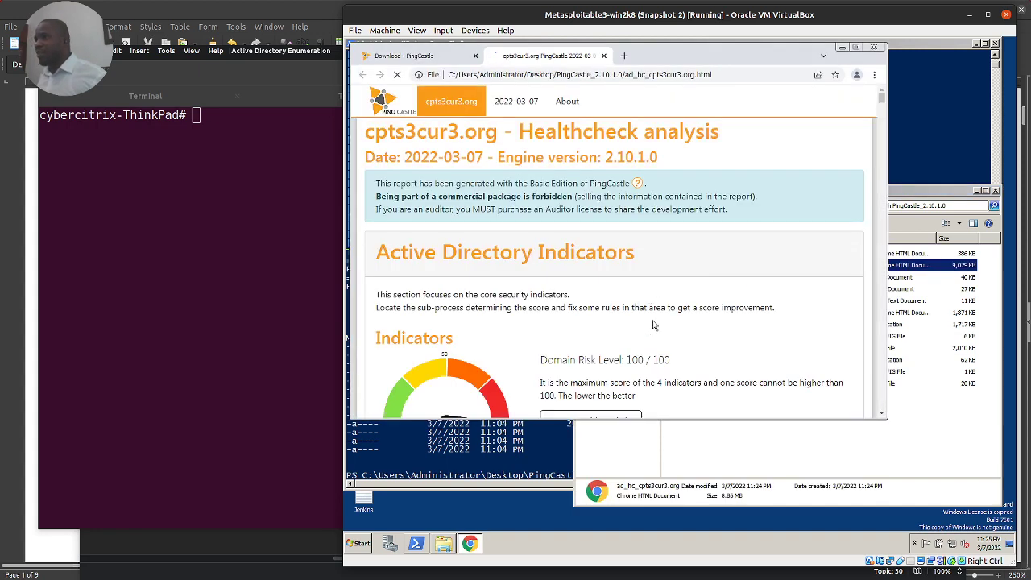
{"action": "left_click", "coordinate": [857, 48]}
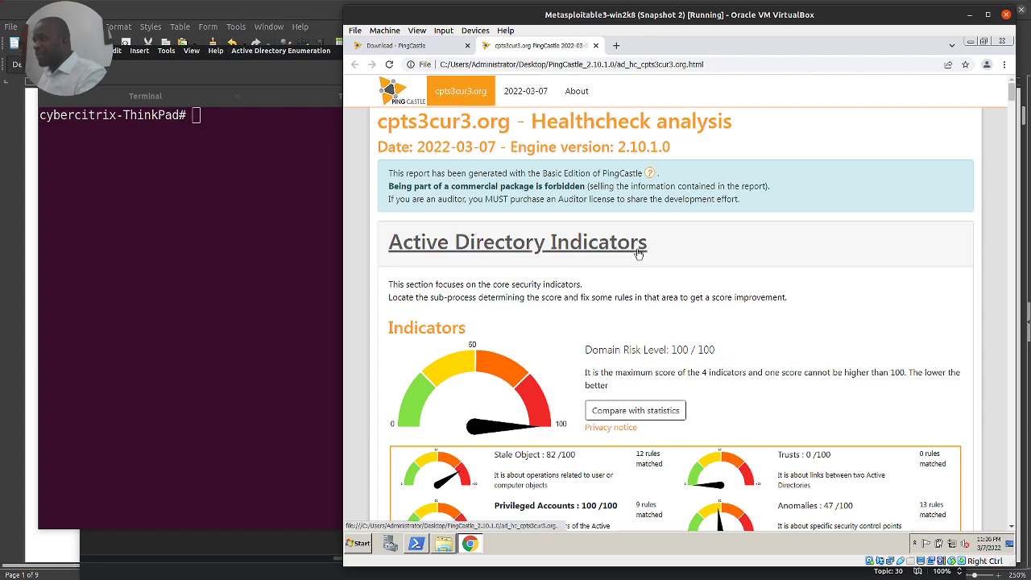
Examine the report's Active Directory indicators, the risk model table with its colour legend, and the Read-Only Domain Controllers rule details.
{"action": "scroll", "coordinate": [703, 296], "scroll_direction": "down", "scroll_amount": 3}
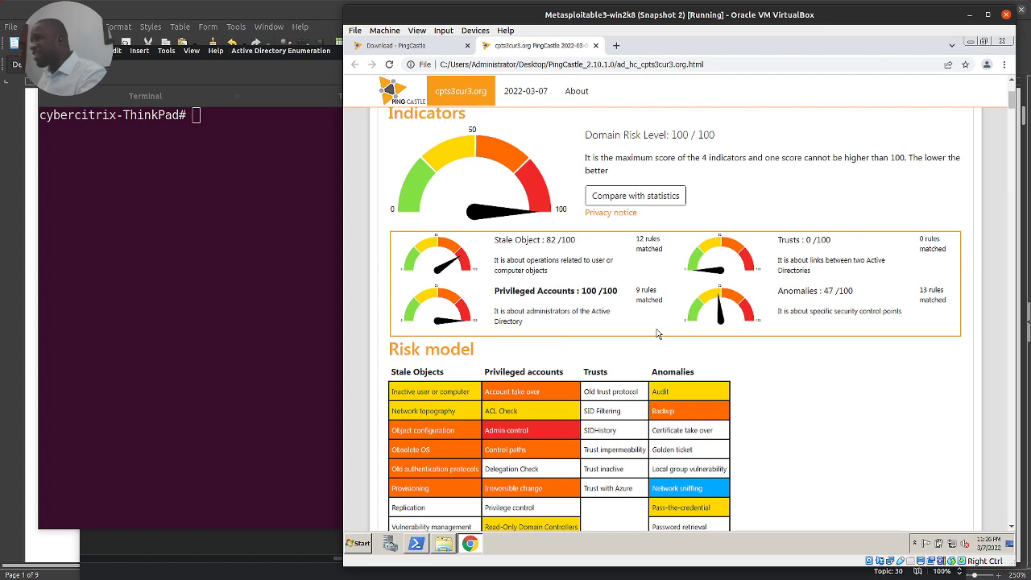
{"action": "scroll", "coordinate": [583, 304], "scroll_direction": "down", "scroll_amount": 2}
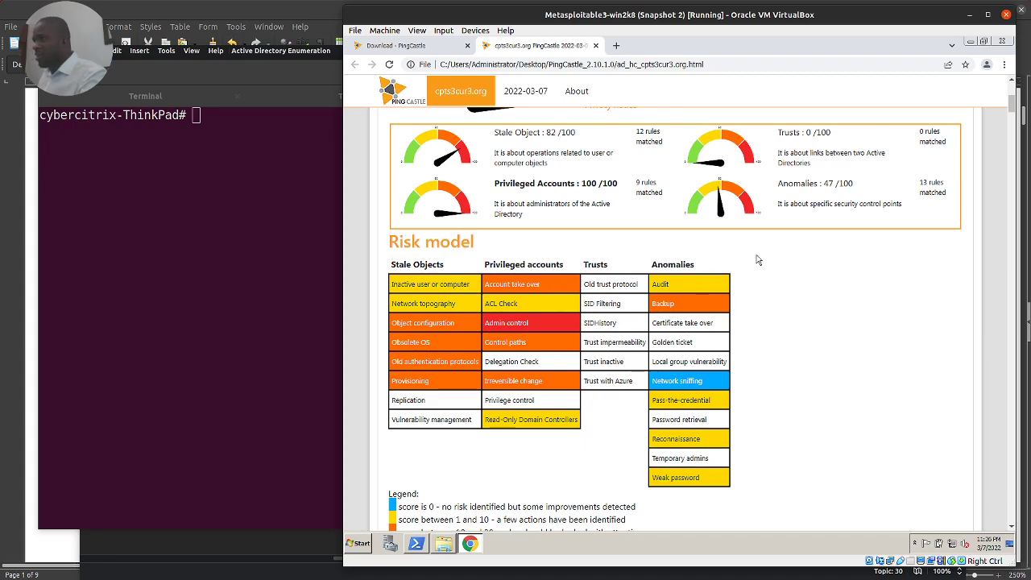
{"action": "scroll", "coordinate": [628, 229], "scroll_direction": "up", "scroll_amount": 4}
{"action": "scroll", "coordinate": [588, 273], "scroll_direction": "down", "scroll_amount": 4}
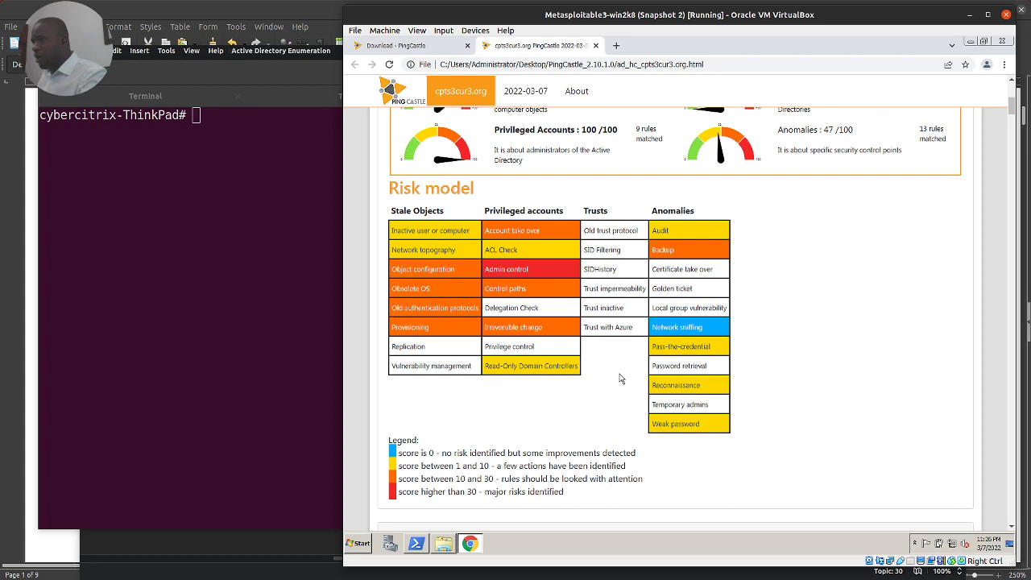
{"action": "left_click_drag", "start_coordinate": [570, 497], "coordinate": [405, 435]}
{"action": "left_click", "coordinate": [568, 366]}
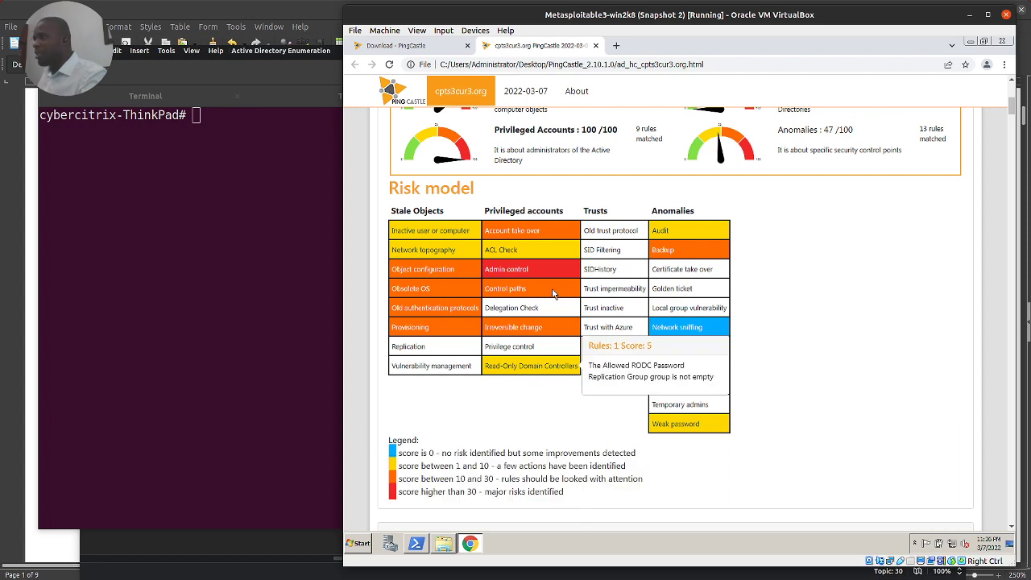
Review the Maturity Level and MITRE ATT&CK sections and the list of matched Stale Objects rules.
{"action": "scroll", "coordinate": [572, 358], "scroll_direction": "down", "scroll_amount": 5}
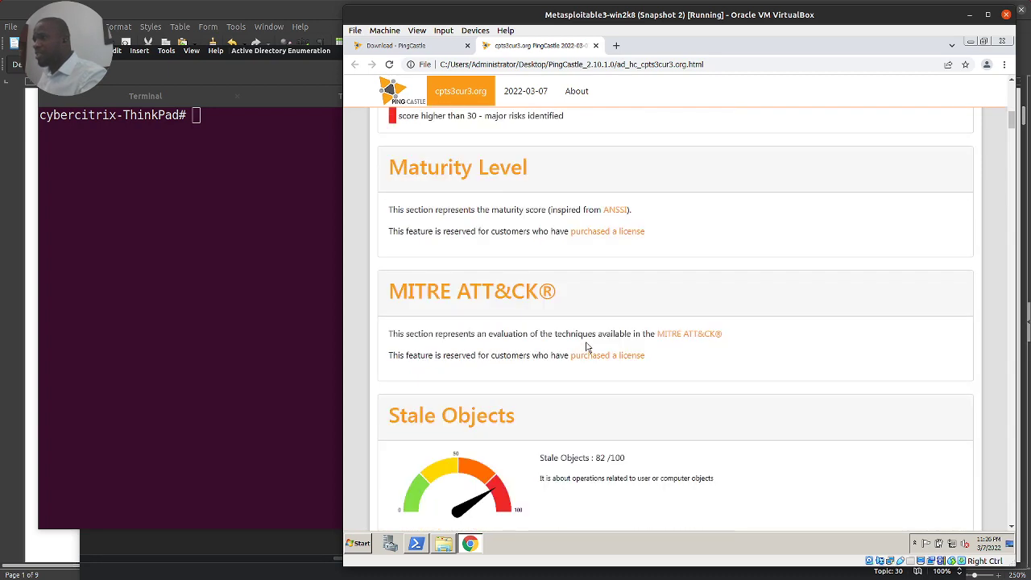
{"action": "scroll", "coordinate": [586, 346], "scroll_direction": "up", "scroll_amount": 1}
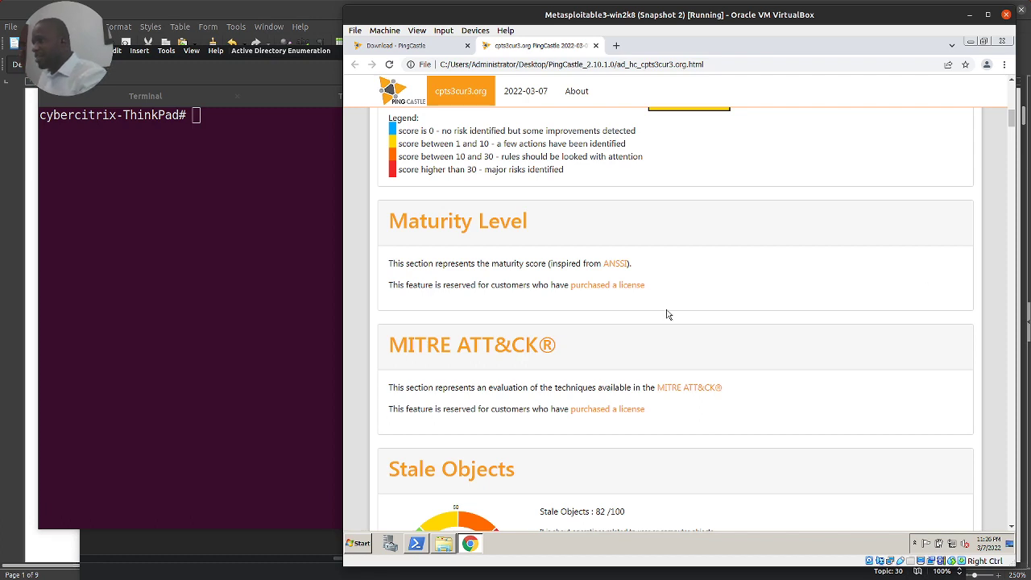
{"action": "scroll", "coordinate": [648, 314], "scroll_direction": "down", "scroll_amount": 2}
{"action": "scroll", "coordinate": [658, 311], "scroll_direction": "down", "scroll_amount": 2}
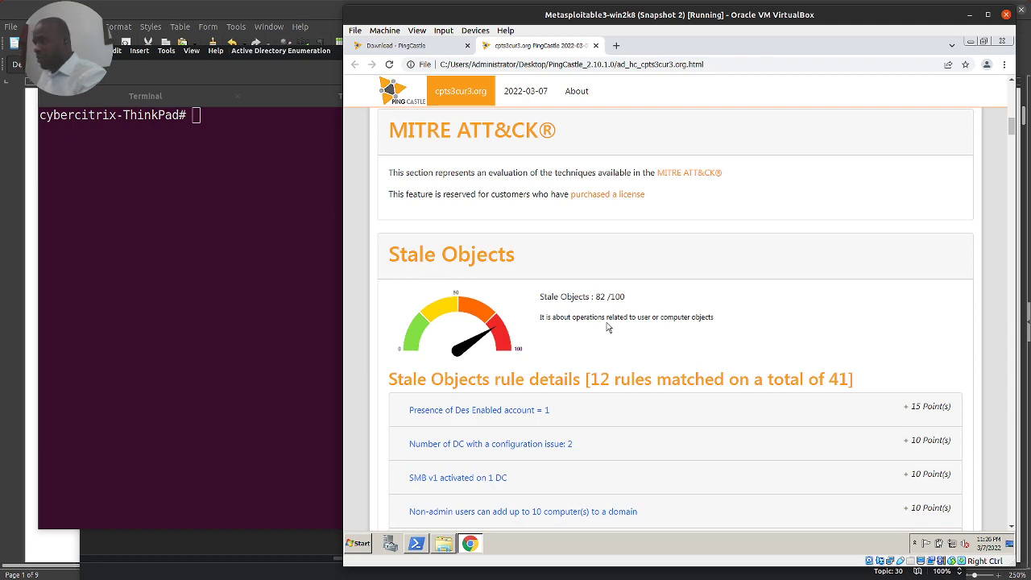
{"action": "scroll", "coordinate": [631, 309], "scroll_direction": "down", "scroll_amount": 1}
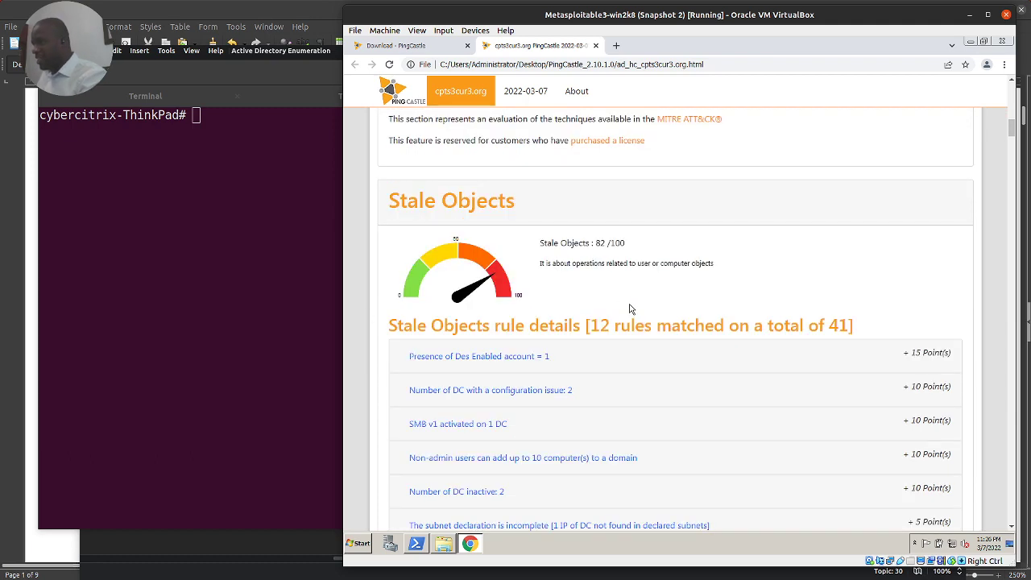
{"action": "scroll", "coordinate": [630, 310], "scroll_direction": "down", "scroll_amount": 1}
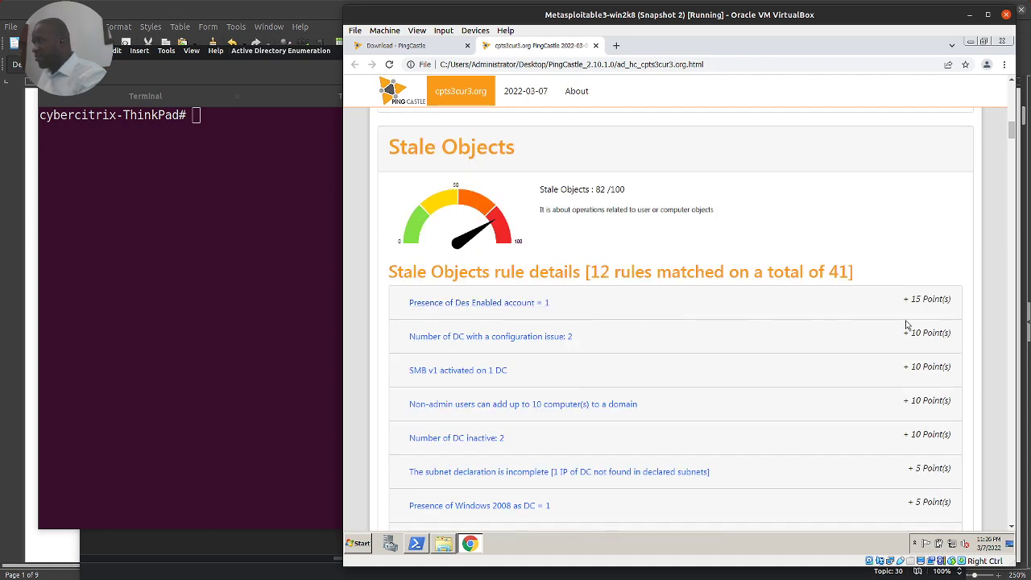
Expand the Stale Objects rule on DES-enabled accounts and read its explanation, advised solution and documentation.
{"action": "left_click", "coordinate": [521, 304]}
{"action": "scroll", "coordinate": [486, 384], "scroll_direction": "down", "scroll_amount": 3}
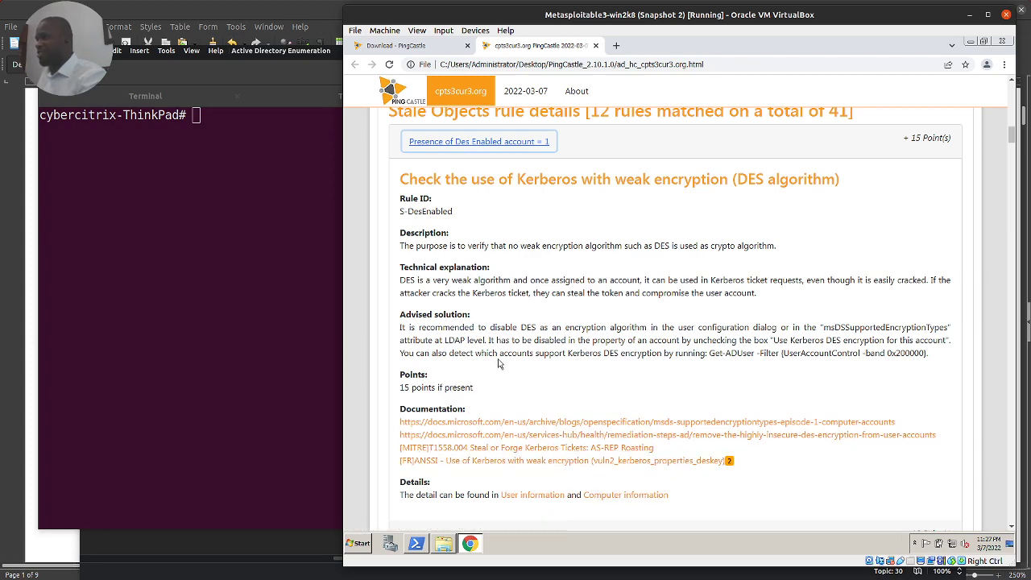
{"action": "scroll", "coordinate": [498, 364], "scroll_direction": "down", "scroll_amount": 2}
{"action": "scroll", "coordinate": [499, 364], "scroll_direction": "down", "scroll_amount": 1}
{"action": "scroll", "coordinate": [433, 359], "scroll_direction": "up", "scroll_amount": 5}
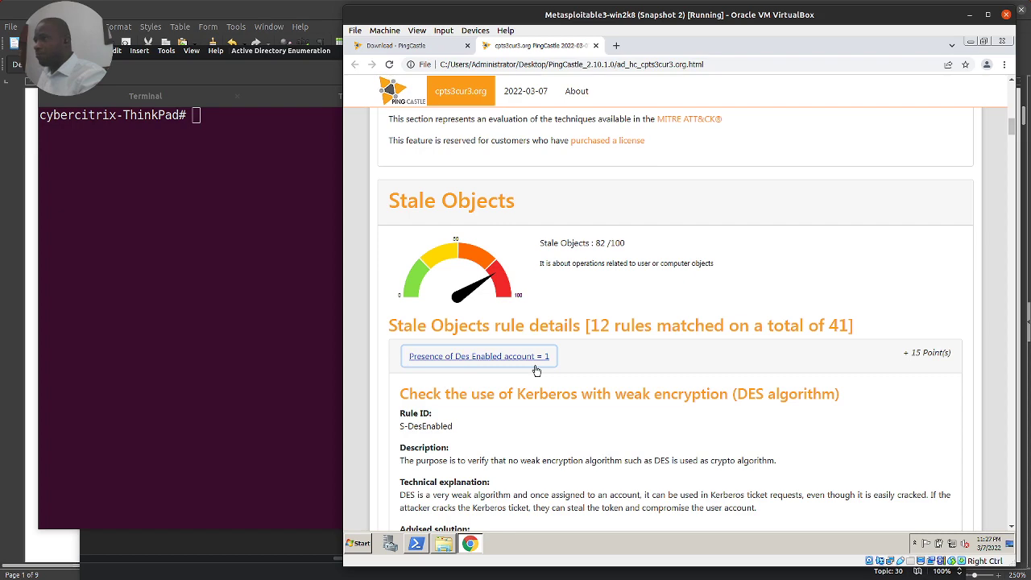
{"action": "scroll", "coordinate": [540, 359], "scroll_direction": "down", "scroll_amount": 7}
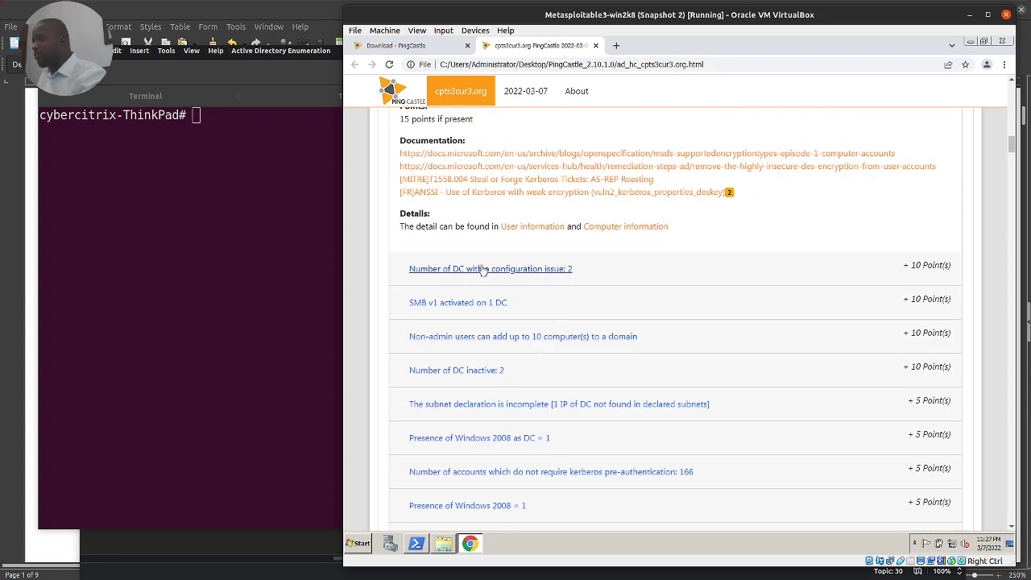
Expand the rule on domain controllers with a configuration issue and examine its advised solution and the affected controllers table.
{"action": "left_click", "coordinate": [477, 270]}
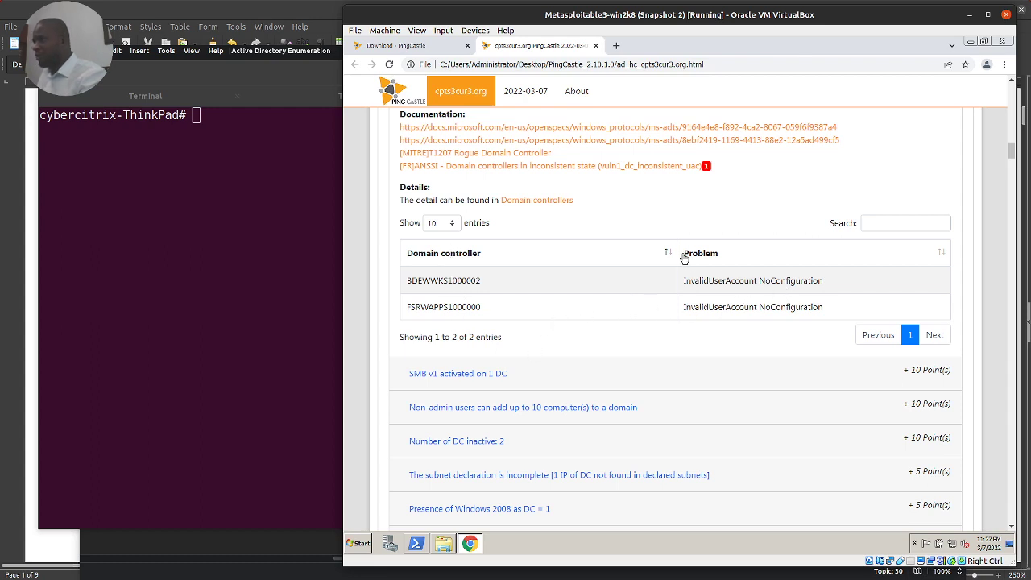
{"action": "scroll", "coordinate": [683, 258], "scroll_direction": "up", "scroll_amount": 2}
{"action": "scroll", "coordinate": [696, 288], "scroll_direction": "down", "scroll_amount": 1}
{"action": "scroll", "coordinate": [697, 292], "scroll_direction": "up", "scroll_amount": 1}
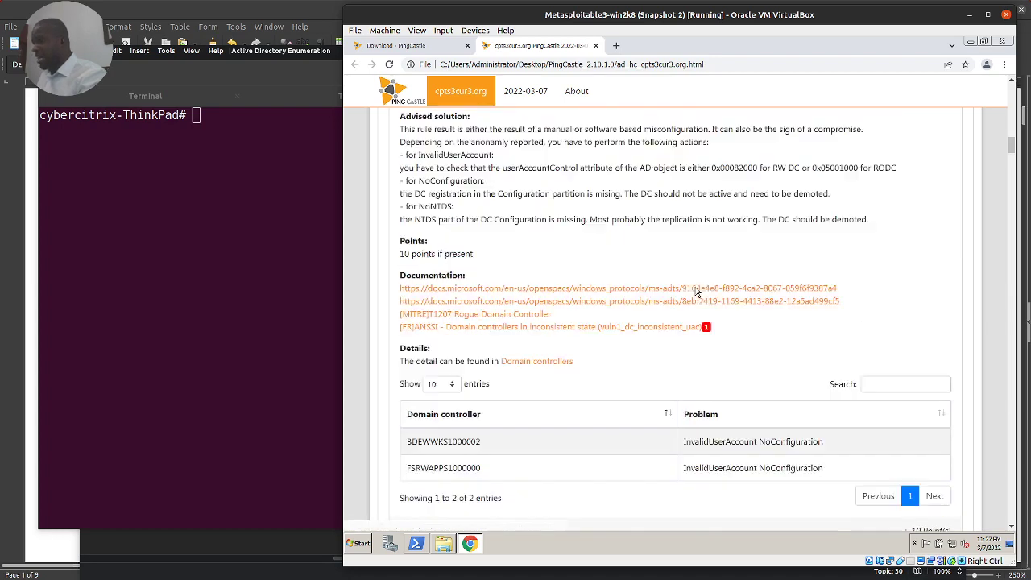
Expand the rule on SMB v1 being activated and read its technical explanation, advised solution and affected domain controller.
{"action": "scroll", "coordinate": [696, 288], "scroll_direction": "down", "scroll_amount": 4}
{"action": "left_click", "coordinate": [439, 214]}
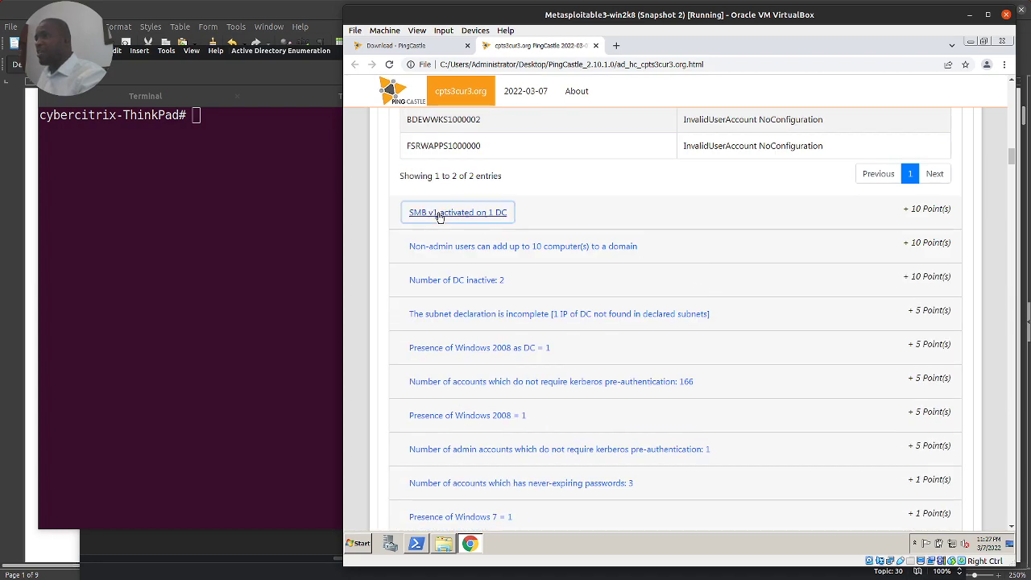
{"action": "scroll", "coordinate": [507, 218], "scroll_direction": "down", "scroll_amount": 2}
{"action": "scroll", "coordinate": [509, 220], "scroll_direction": "up", "scroll_amount": 3}
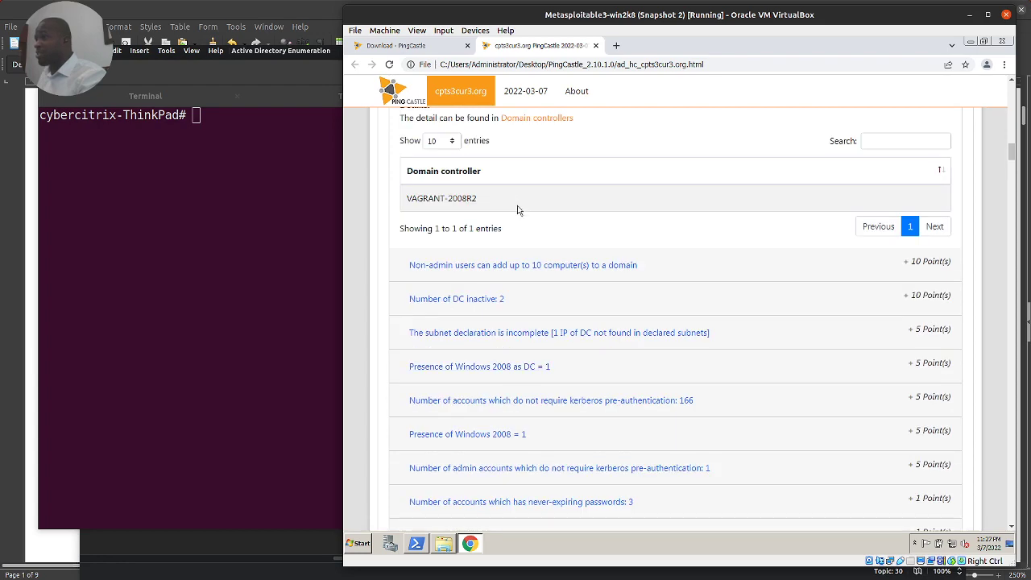
{"action": "scroll", "coordinate": [506, 214], "scroll_direction": "up", "scroll_amount": 1}
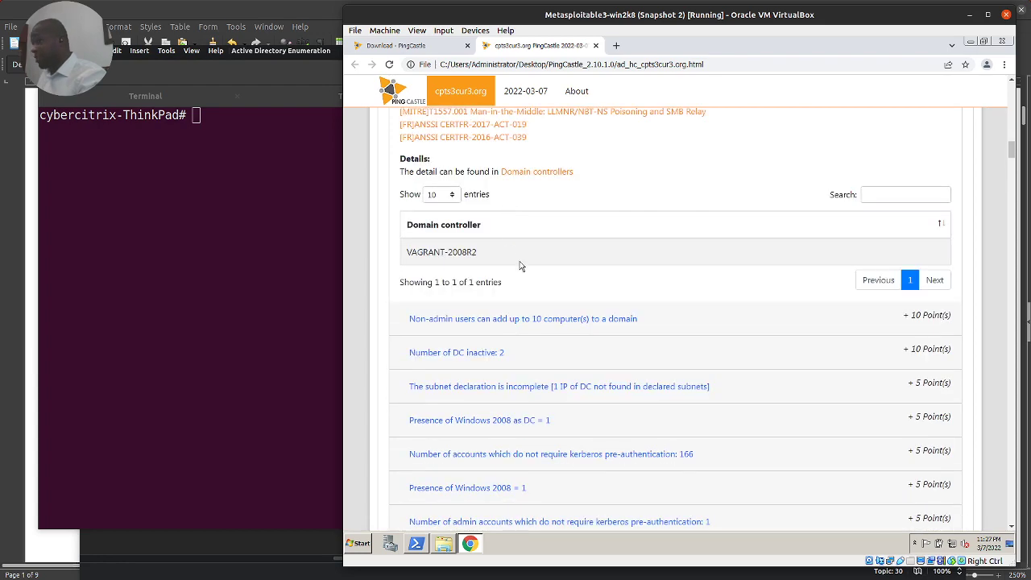
{"action": "scroll", "coordinate": [483, 227], "scroll_direction": "up", "scroll_amount": 3}
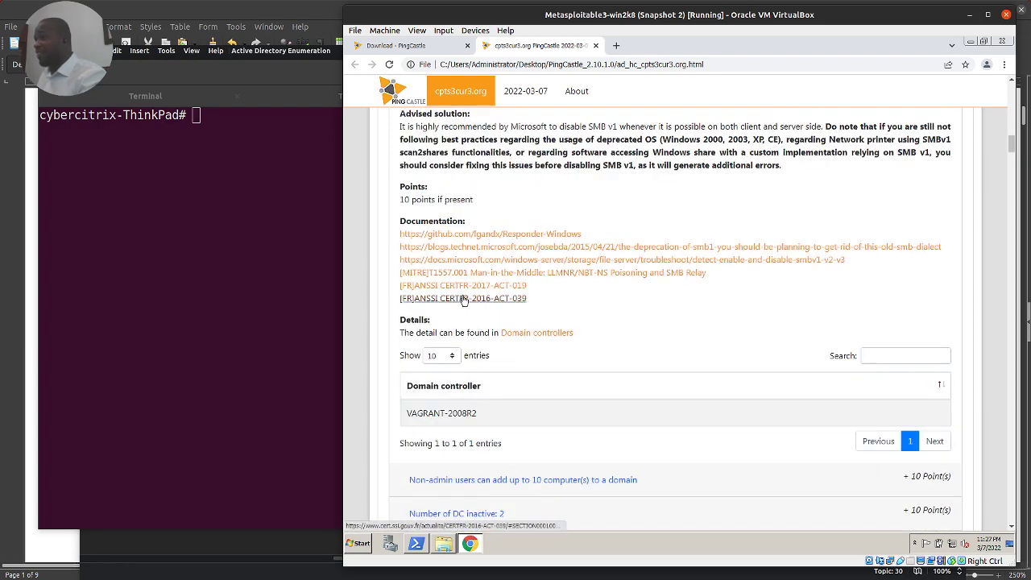
{"action": "scroll", "coordinate": [408, 177], "scroll_direction": "up", "scroll_amount": 5}
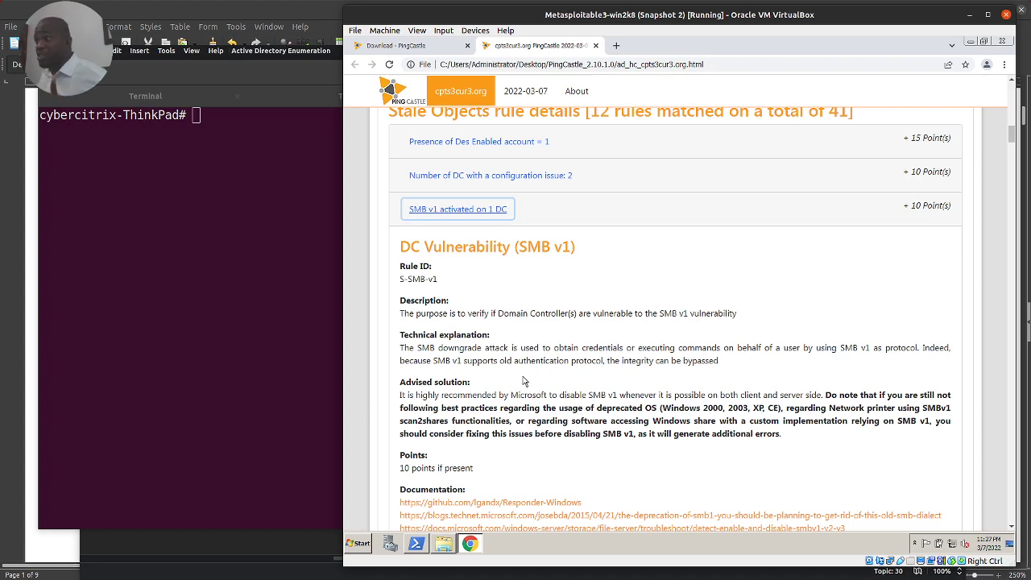
Expand the rule on non-admin users adding computers to the domain and highlight MachineAccountQuota in its advised solution.
{"action": "scroll", "coordinate": [523, 380], "scroll_direction": "down", "scroll_amount": 8}
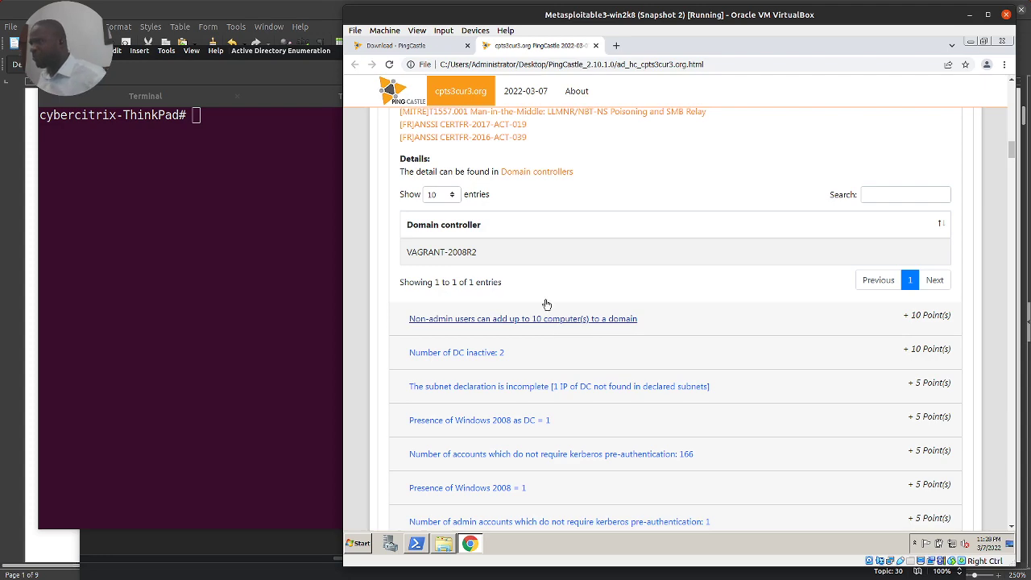
{"action": "scroll", "coordinate": [545, 301], "scroll_direction": "down", "scroll_amount": 1}
{"action": "left_click", "coordinate": [490, 266]}
{"action": "scroll", "coordinate": [639, 306], "scroll_direction": "down", "scroll_amount": 3}
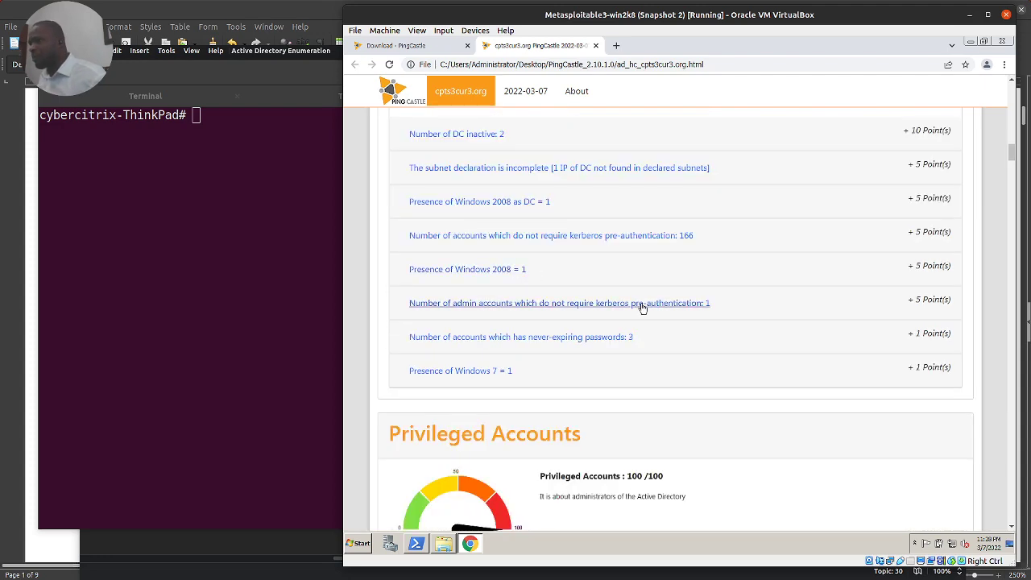
{"action": "scroll", "coordinate": [610, 236], "scroll_direction": "down", "scroll_amount": 6}
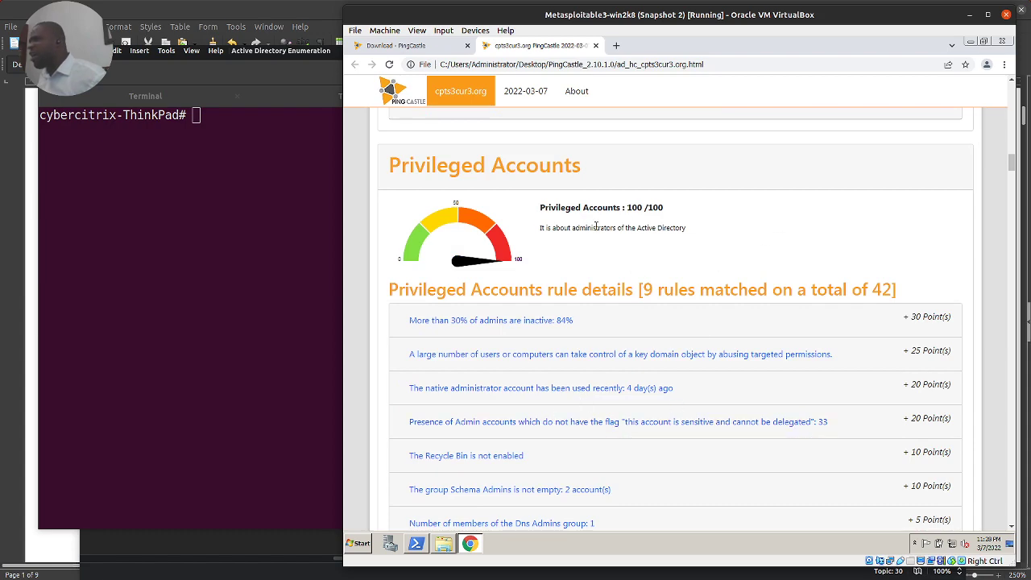
{"action": "scroll", "coordinate": [595, 228], "scroll_direction": "up", "scroll_amount": 10}
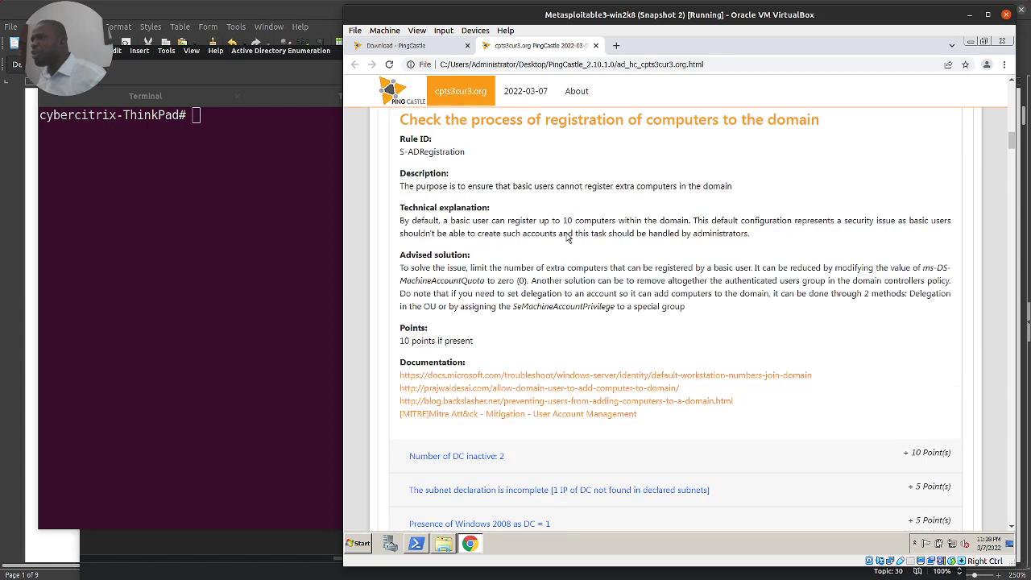
{"action": "scroll", "coordinate": [567, 236], "scroll_direction": "up", "scroll_amount": 1}
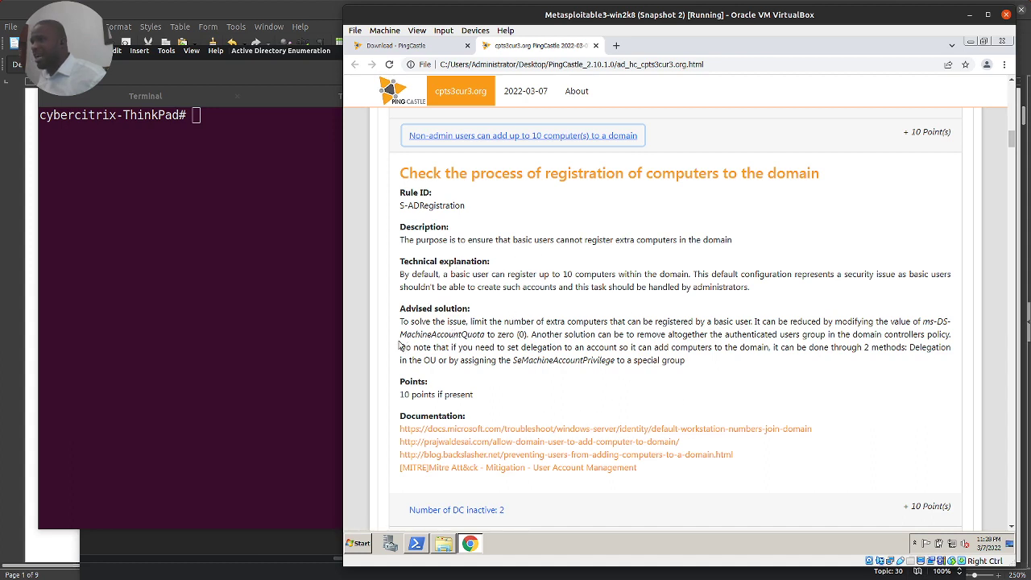
{"action": "left_click_drag", "start_coordinate": [396, 337], "coordinate": [496, 334]}
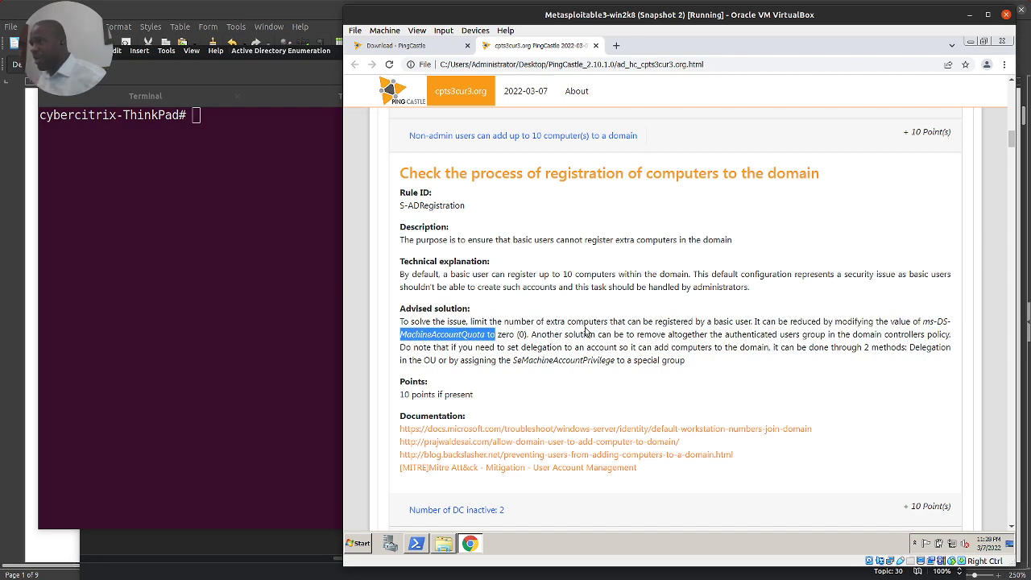
{"action": "scroll", "coordinate": [586, 332], "scroll_direction": "down", "scroll_amount": 3}
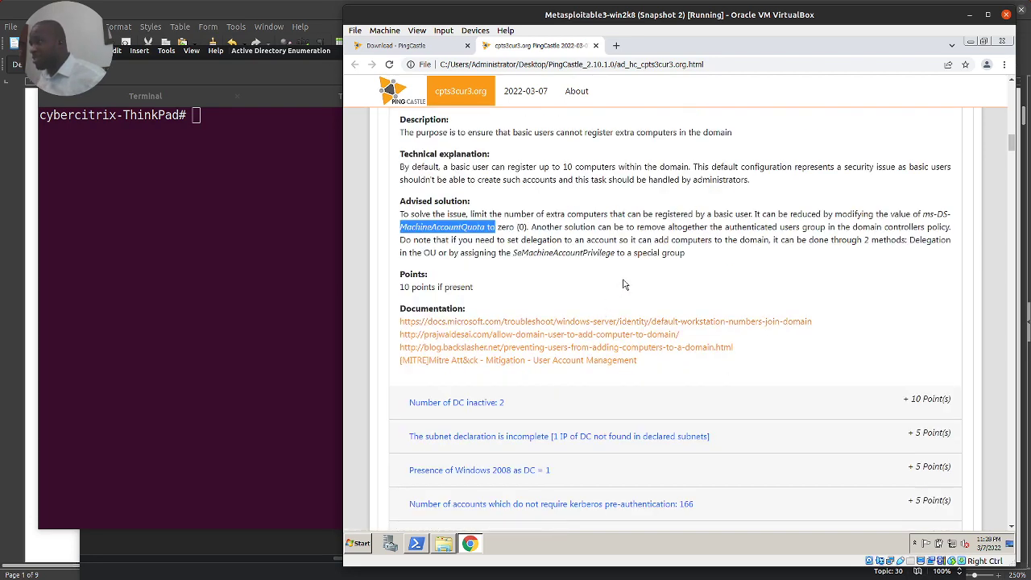
{"action": "scroll", "coordinate": [623, 284], "scroll_direction": "down", "scroll_amount": 3}
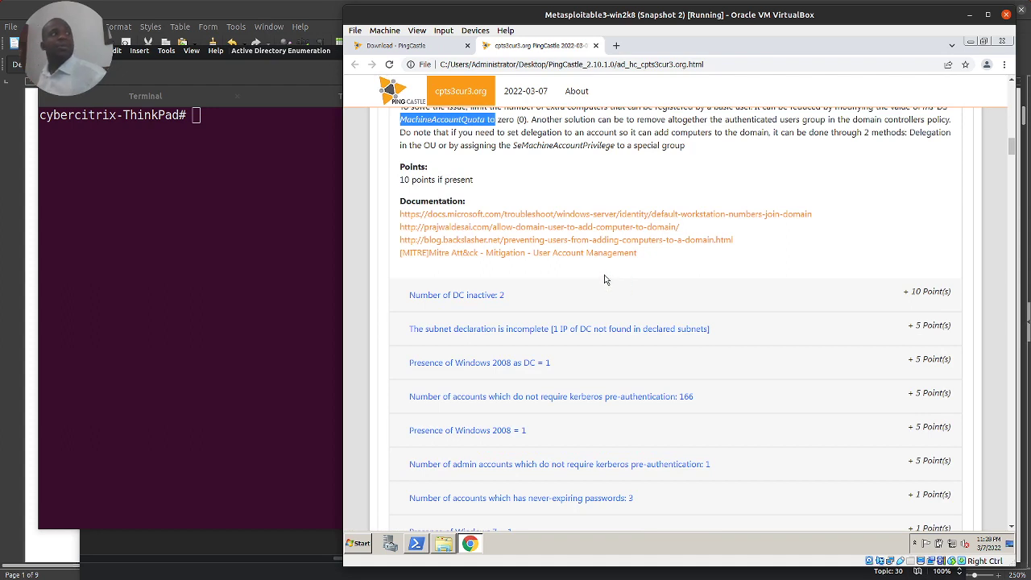
Expand the rule on inactive domain controllers and look through its details and the Stale Objects rules below it.
{"action": "scroll", "coordinate": [564, 282], "scroll_direction": "down", "scroll_amount": 2}
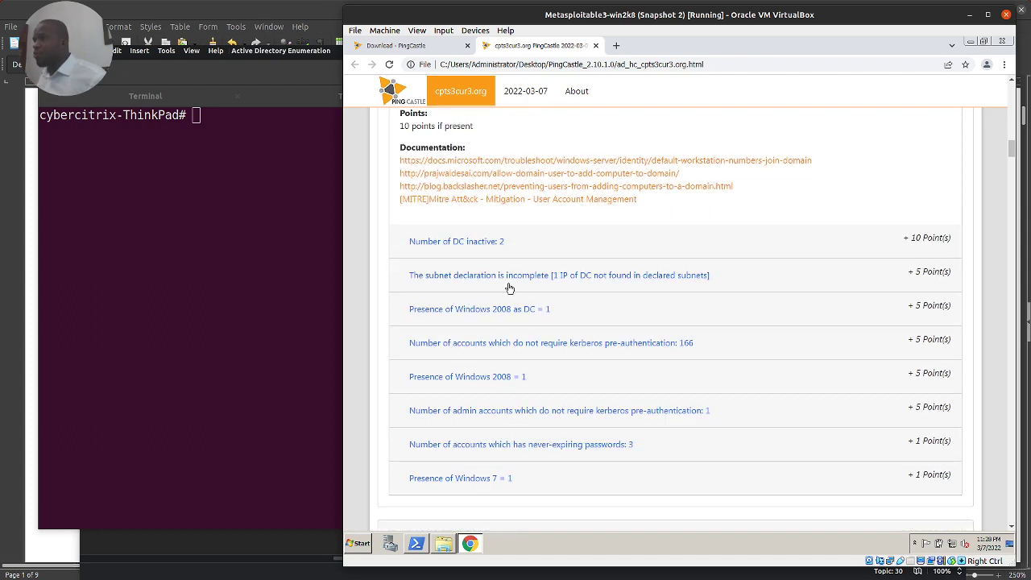
{"action": "left_click", "coordinate": [488, 243]}
{"action": "scroll", "coordinate": [486, 318], "scroll_direction": "down", "scroll_amount": 4}
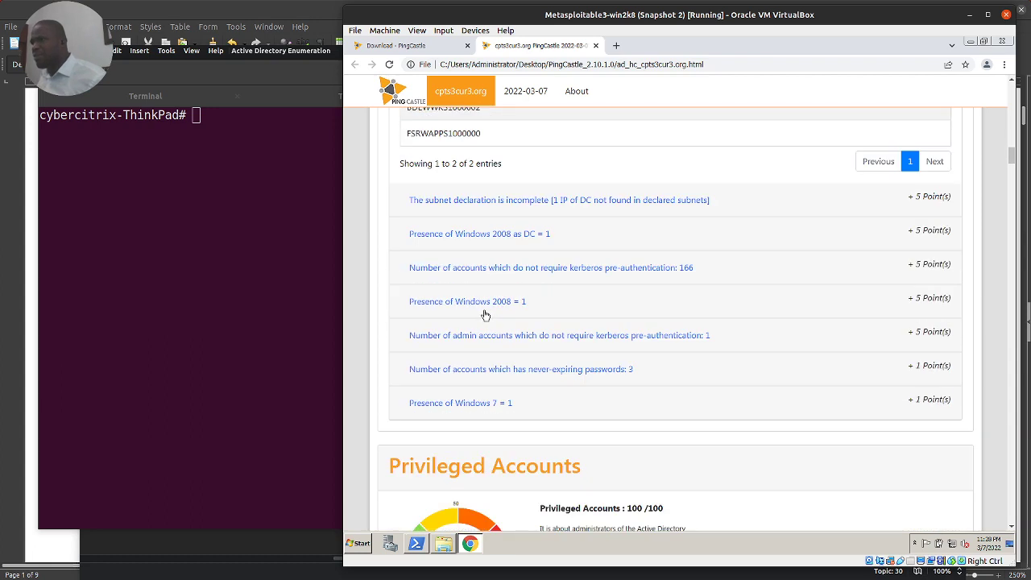
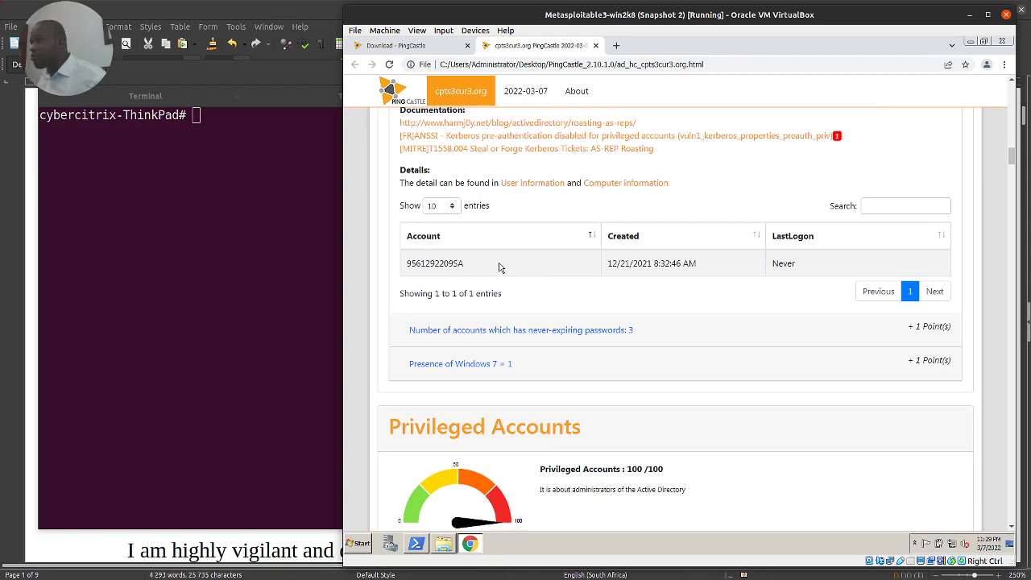
Review the rule on admin accounts not requiring Kerberos pre-authentication, and expand and read the never-expiring passwords rule.
{"action": "scroll", "coordinate": [555, 325], "scroll_direction": "up", "scroll_amount": 10}
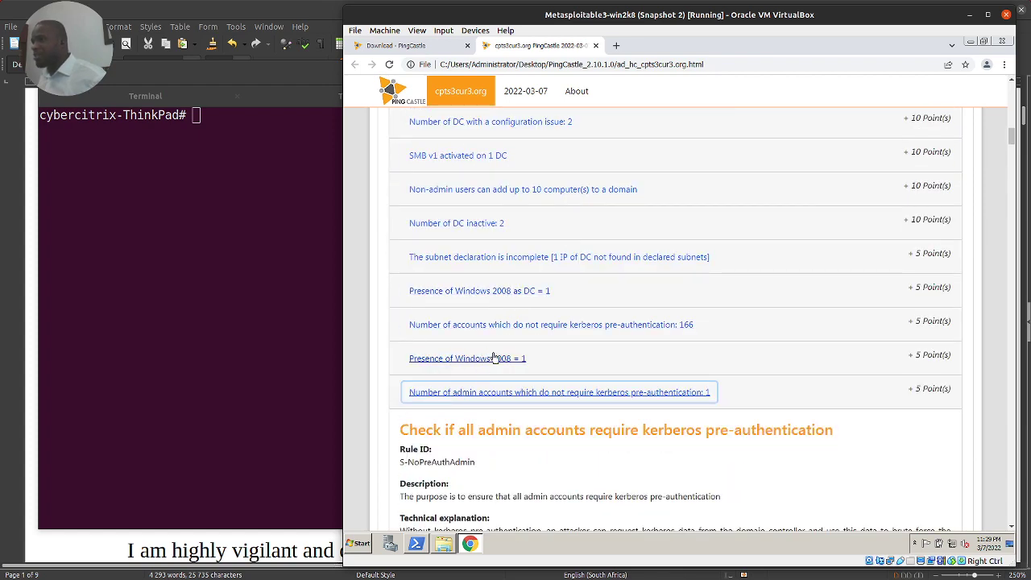
{"action": "scroll", "coordinate": [493, 365], "scroll_direction": "down", "scroll_amount": 8}
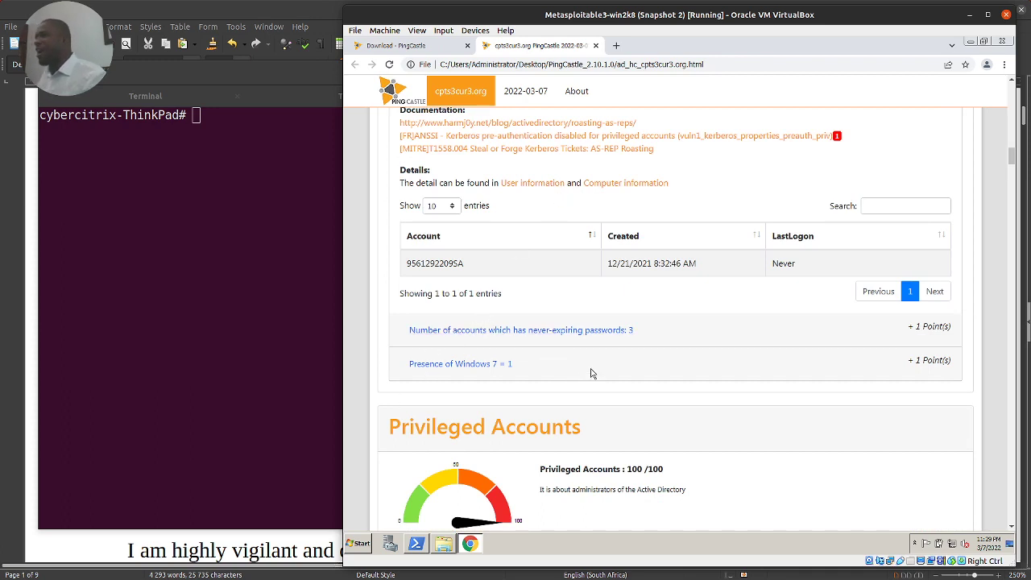
{"action": "left_click", "coordinate": [578, 332]}
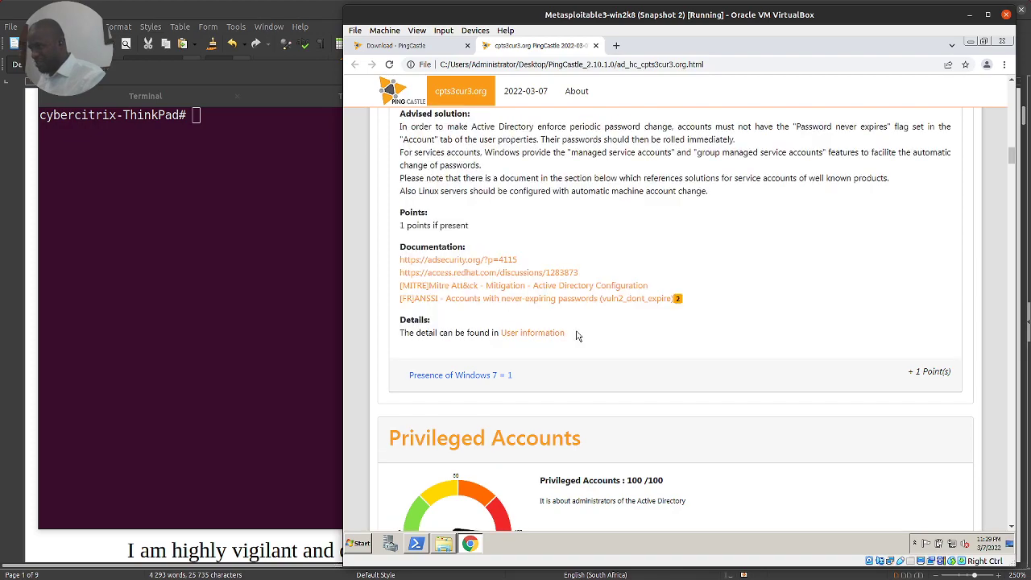
{"action": "scroll", "coordinate": [534, 277], "scroll_direction": "up", "scroll_amount": 5}
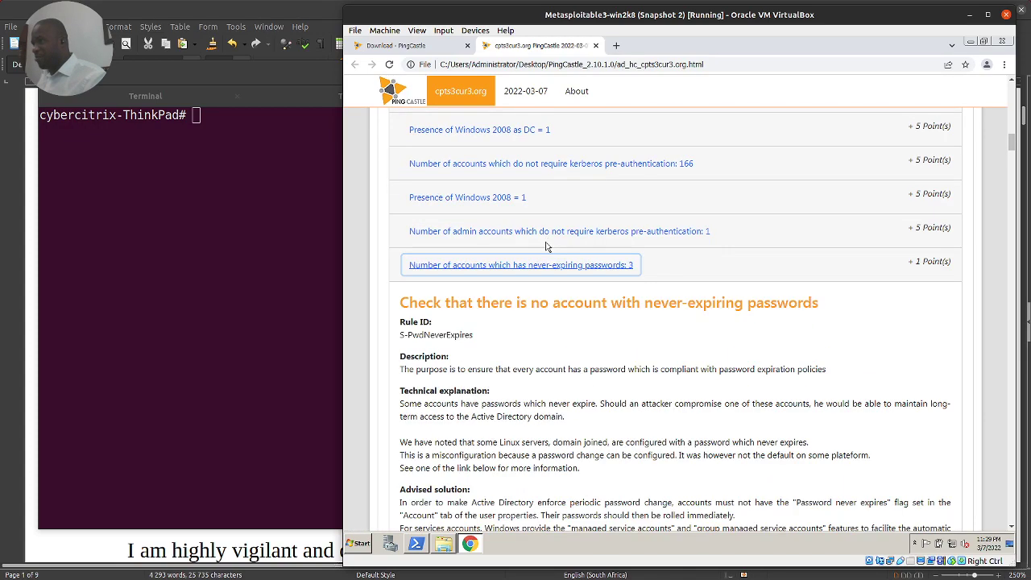
{"action": "scroll", "coordinate": [556, 238], "scroll_direction": "down", "scroll_amount": 5}
Review the Privileged Accounts score and its list of matched rules.
{"action": "scroll", "coordinate": [539, 266], "scroll_direction": "down", "scroll_amount": 3}
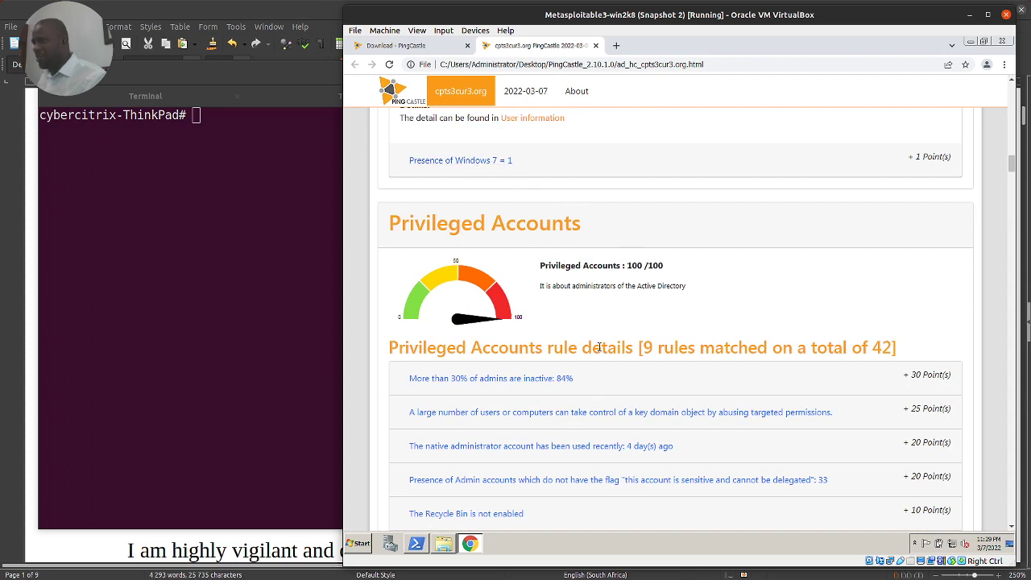
{"action": "scroll", "coordinate": [597, 335], "scroll_direction": "down", "scroll_amount": 2}
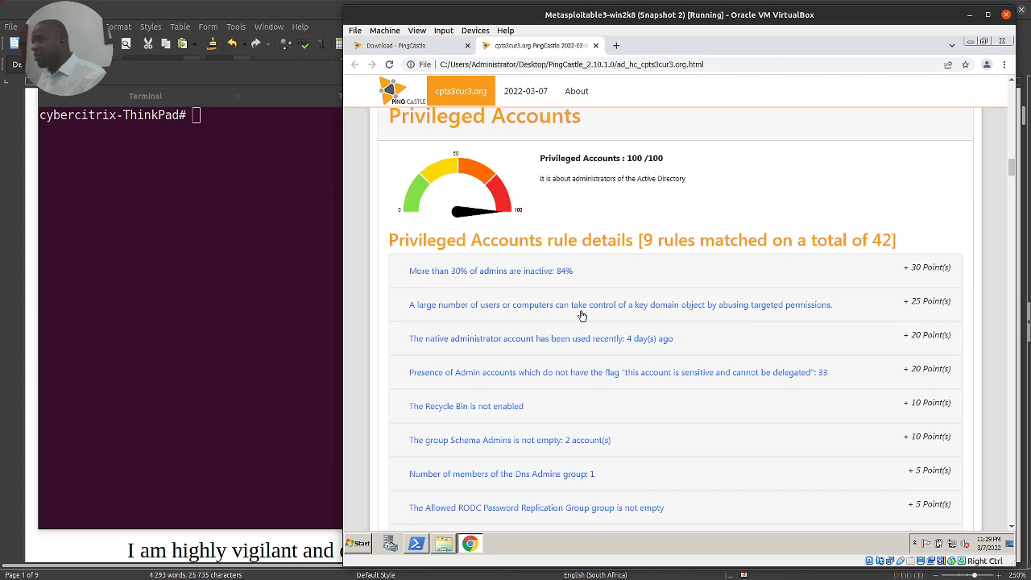
{"action": "scroll", "coordinate": [584, 314], "scroll_direction": "down", "scroll_amount": 1}
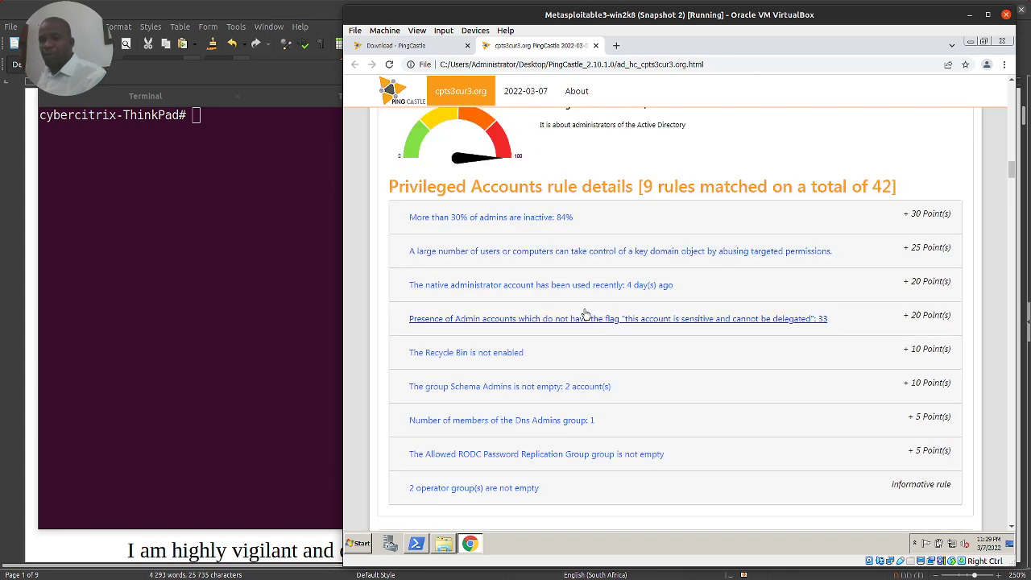
{"action": "scroll", "coordinate": [572, 308], "scroll_direction": "down", "scroll_amount": 2}
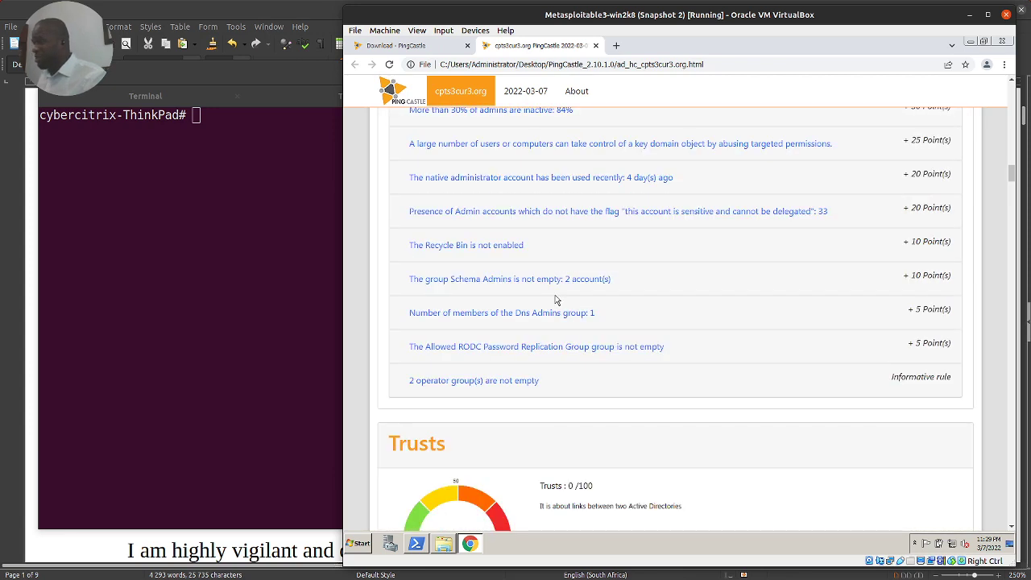
{"action": "scroll", "coordinate": [555, 299], "scroll_direction": "down", "scroll_amount": 1}
{"action": "scroll", "coordinate": [554, 297], "scroll_direction": "up", "scroll_amount": 3}
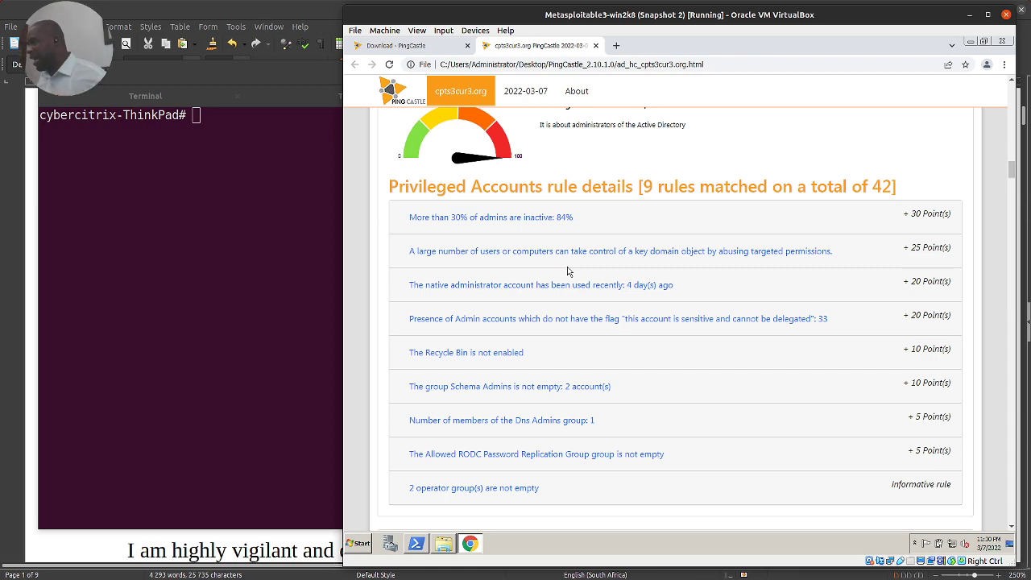
Examine the Trusts section and the score and first matched rules of the Anomalies analysis.
{"action": "scroll", "coordinate": [773, 291], "scroll_direction": "down", "scroll_amount": 3}
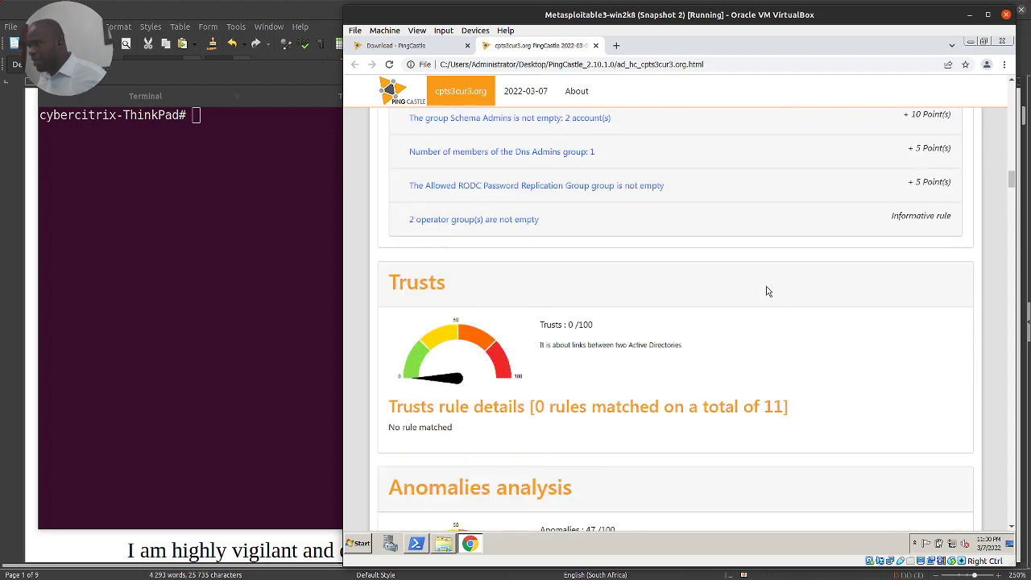
{"action": "scroll", "coordinate": [699, 295], "scroll_direction": "down", "scroll_amount": 3}
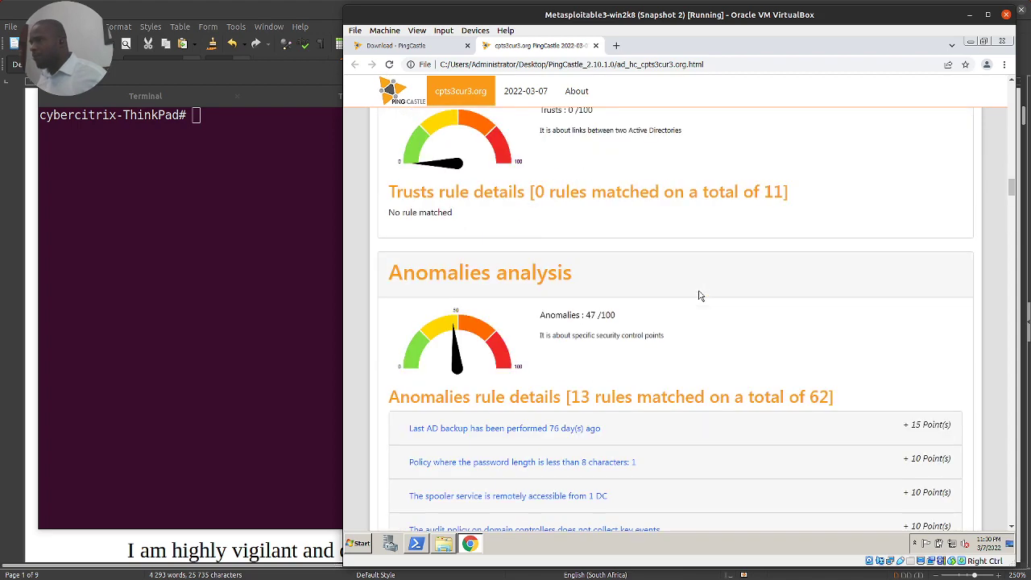
{"action": "scroll", "coordinate": [699, 296], "scroll_direction": "down", "scroll_amount": 1}
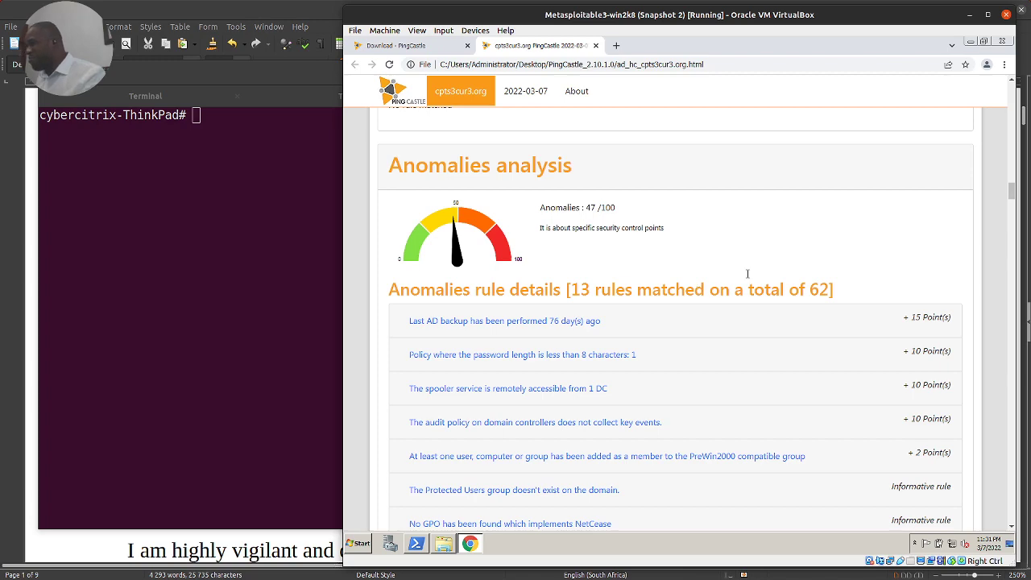
Look through the remaining Anomalies rules and the domain characteristics table in the Domain Information section.
{"action": "scroll", "coordinate": [737, 310], "scroll_direction": "down", "scroll_amount": 3}
{"action": "scroll", "coordinate": [749, 311], "scroll_direction": "down", "scroll_amount": 2}
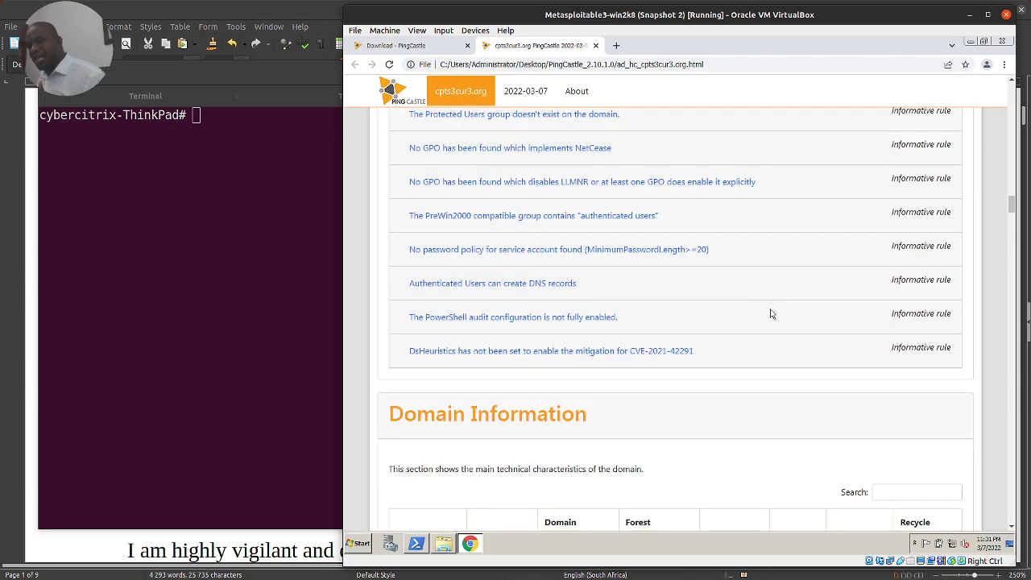
{"action": "scroll", "coordinate": [769, 314], "scroll_direction": "down", "scroll_amount": 2}
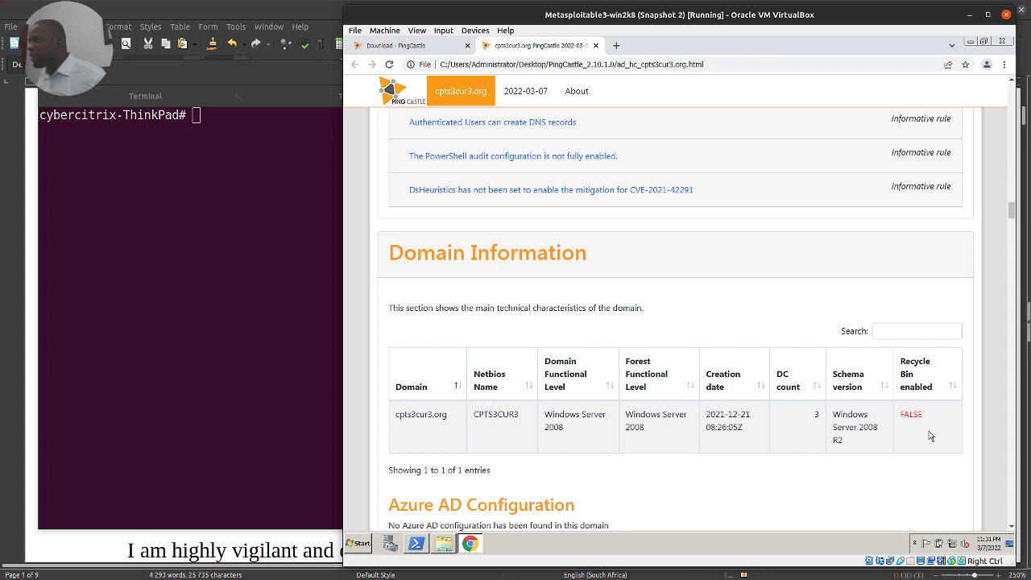
Review the Azure AD configuration and the user account analysis in the User Information section, including the lists of flagged objects.
{"action": "scroll", "coordinate": [922, 428], "scroll_direction": "down", "scroll_amount": 2}
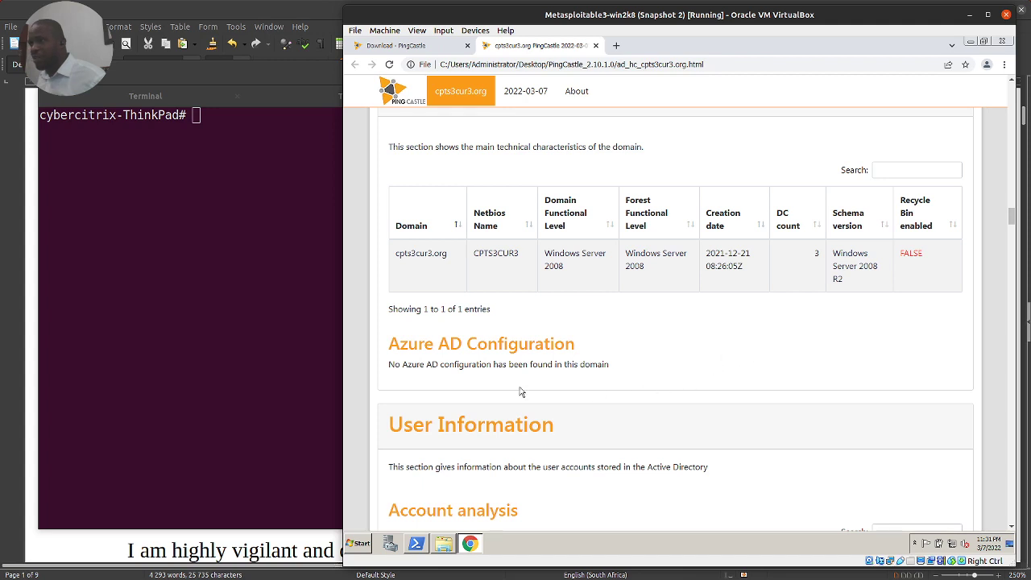
{"action": "scroll", "coordinate": [495, 380], "scroll_direction": "down", "scroll_amount": 2}
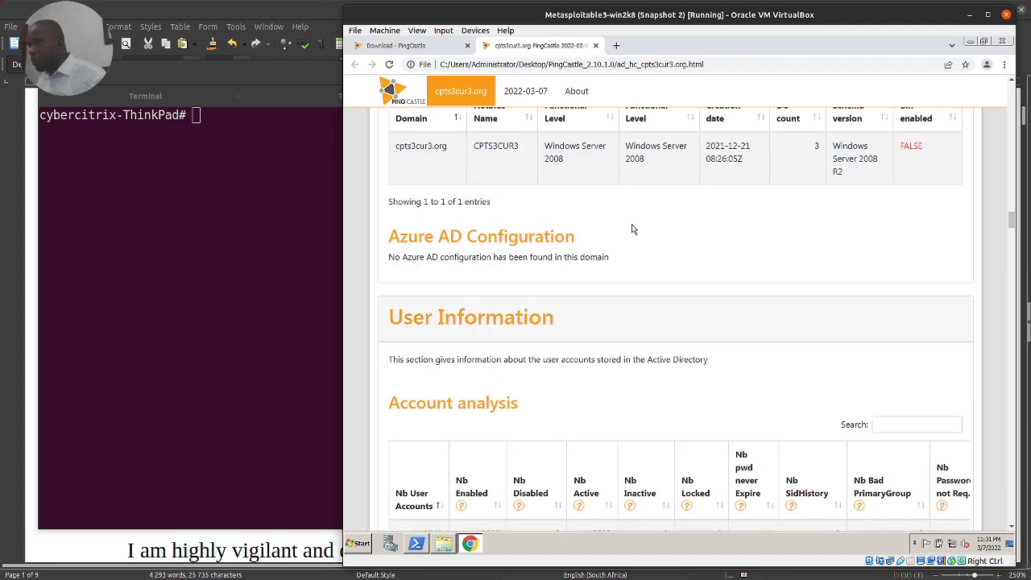
{"action": "scroll", "coordinate": [699, 357], "scroll_direction": "down", "scroll_amount": 2}
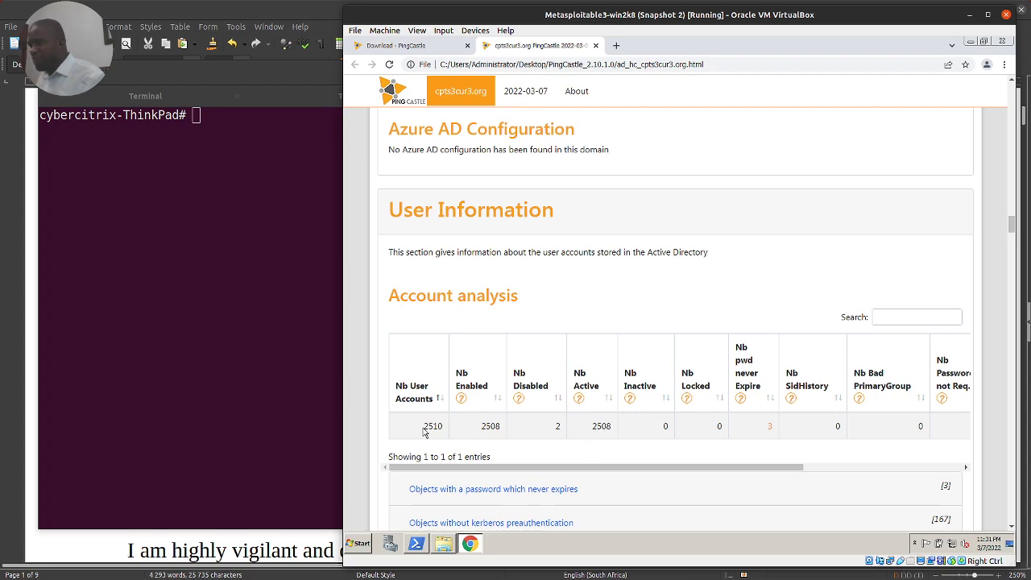
{"action": "scroll", "coordinate": [469, 442], "scroll_direction": "down", "scroll_amount": 3}
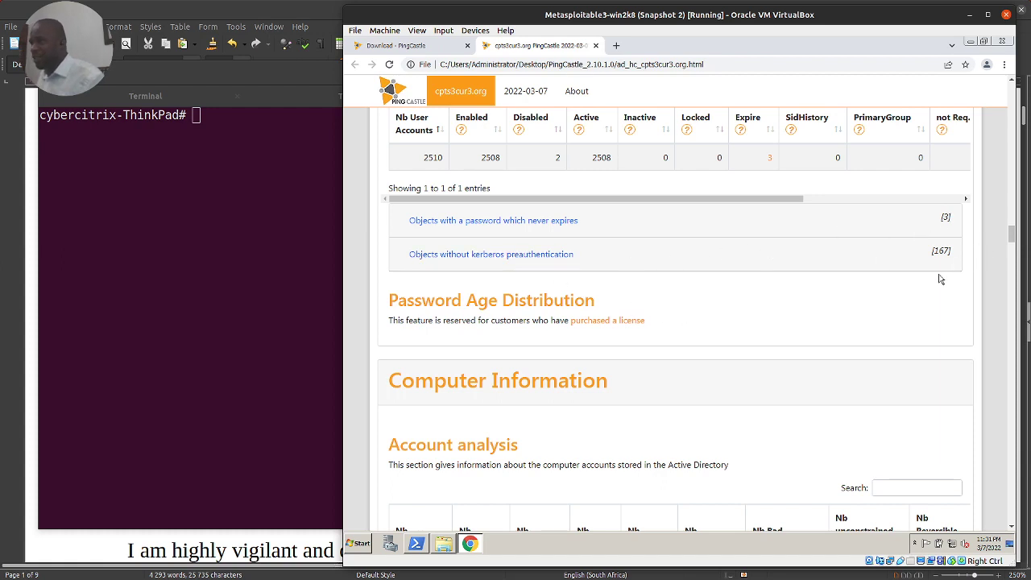
Examine the Computer Information section's account analysis, operating systems table and domain controllers entry.
{"action": "scroll", "coordinate": [924, 287], "scroll_direction": "down", "scroll_amount": 5}
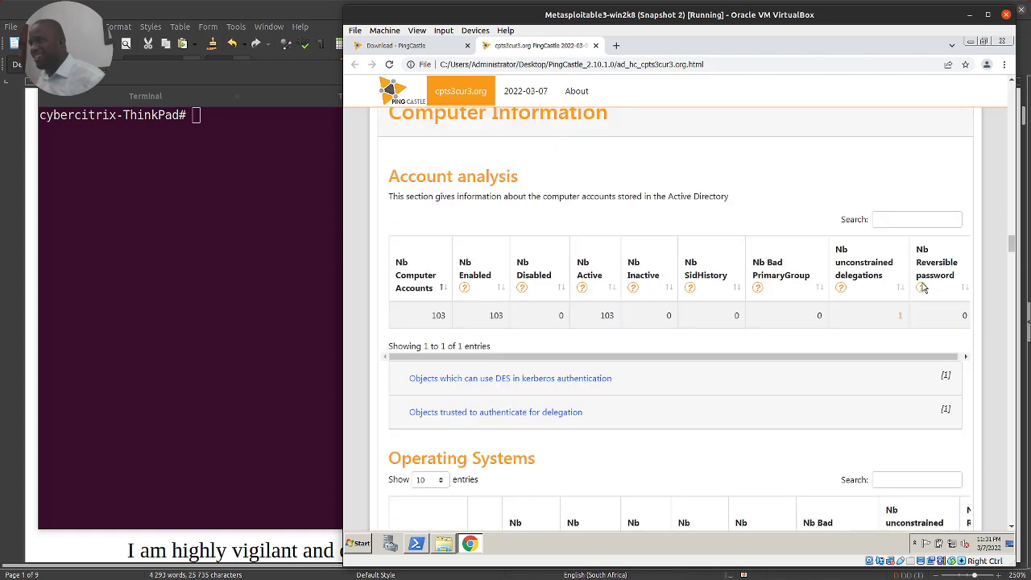
{"action": "scroll", "coordinate": [924, 288], "scroll_direction": "down", "scroll_amount": 2}
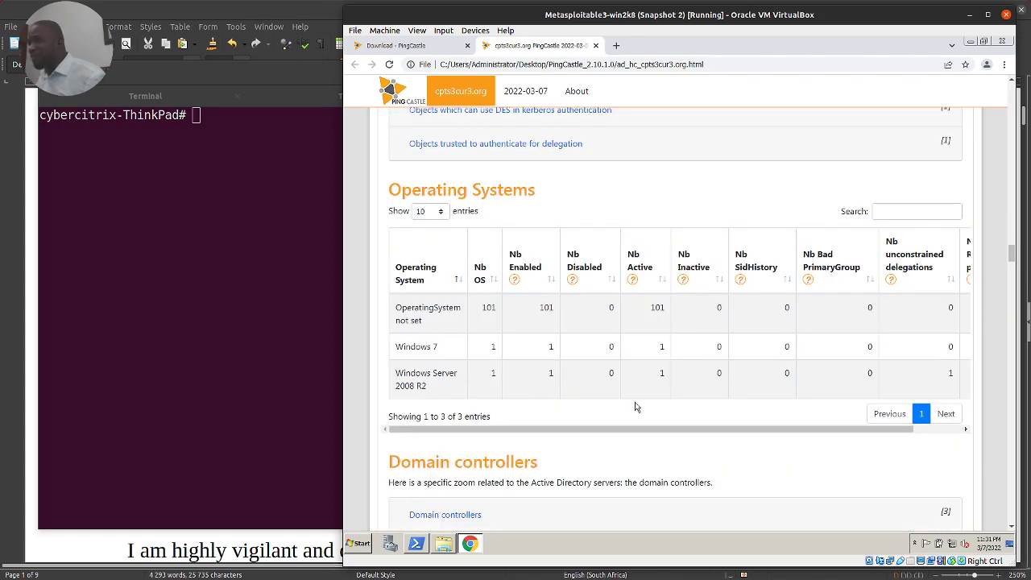
{"action": "scroll", "coordinate": [725, 372], "scroll_direction": "down", "scroll_amount": 2}
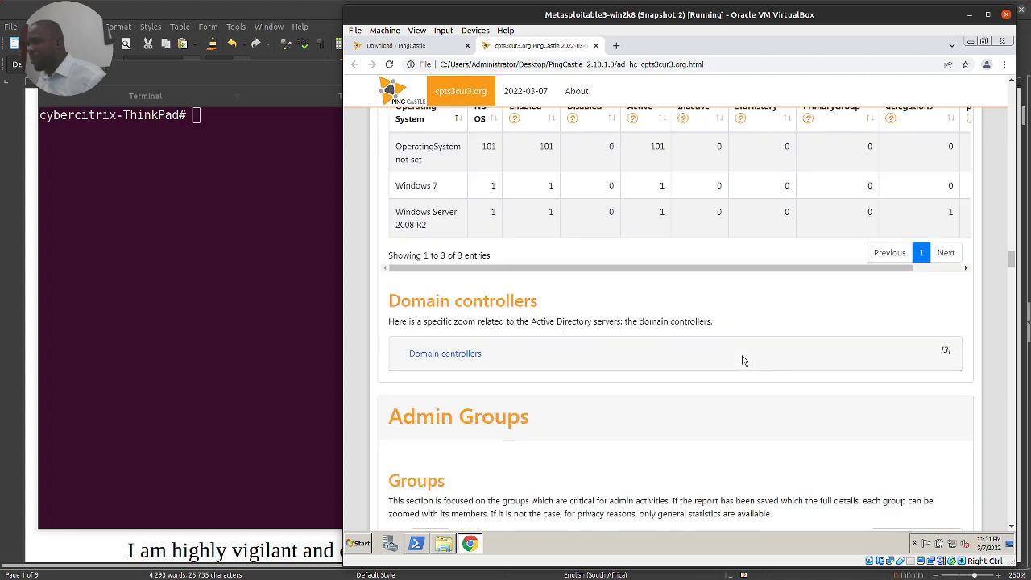
Review the Admin Groups table and the delegations listed below it, down to the start of the Control Paths Analysis.
{"action": "scroll", "coordinate": [520, 338], "scroll_direction": "down", "scroll_amount": 3}
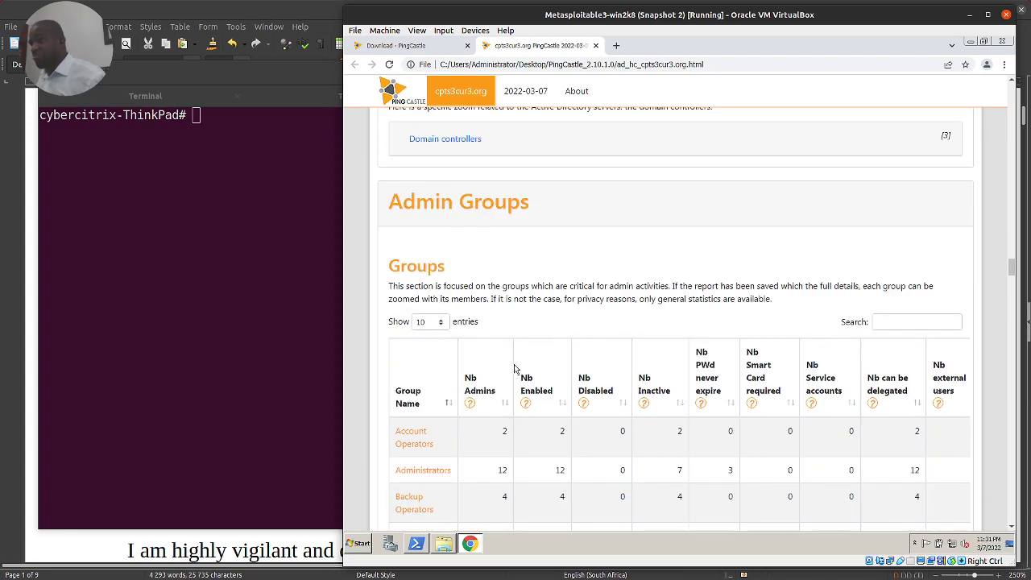
{"action": "scroll", "coordinate": [561, 338], "scroll_direction": "down", "scroll_amount": 4}
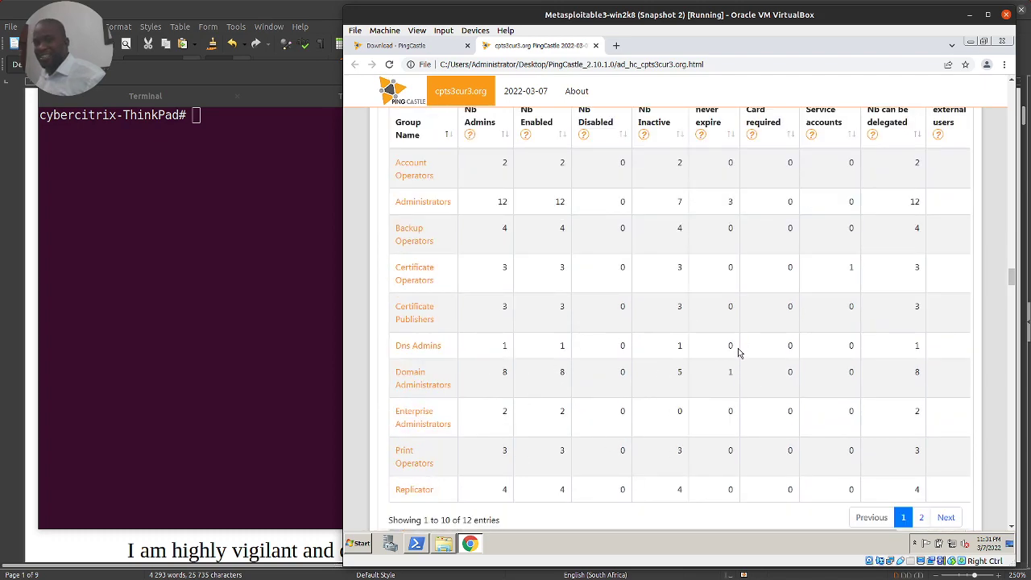
{"action": "scroll", "coordinate": [741, 351], "scroll_direction": "down", "scroll_amount": 3}
{"action": "scroll", "coordinate": [739, 346], "scroll_direction": "down", "scroll_amount": 9}
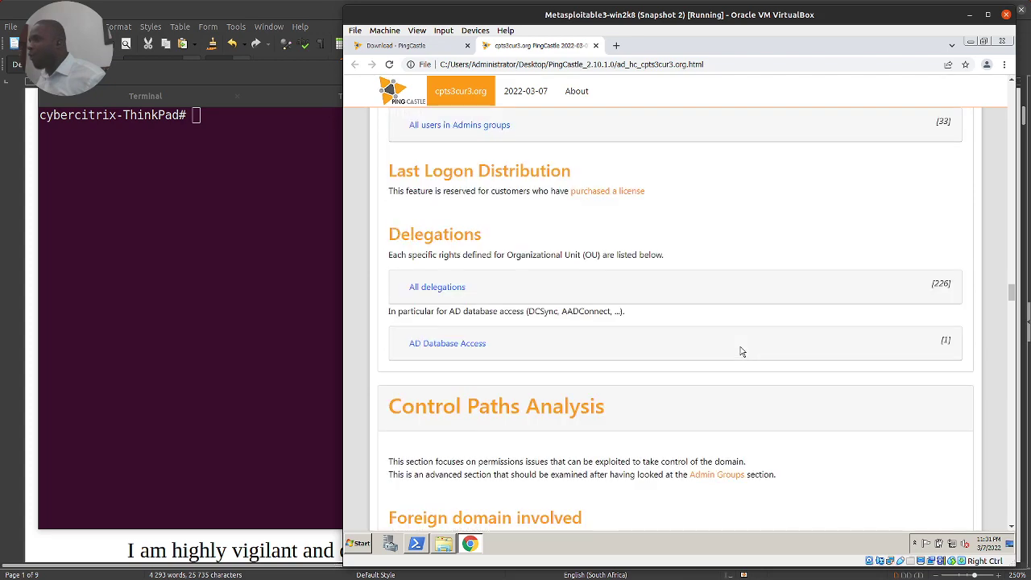